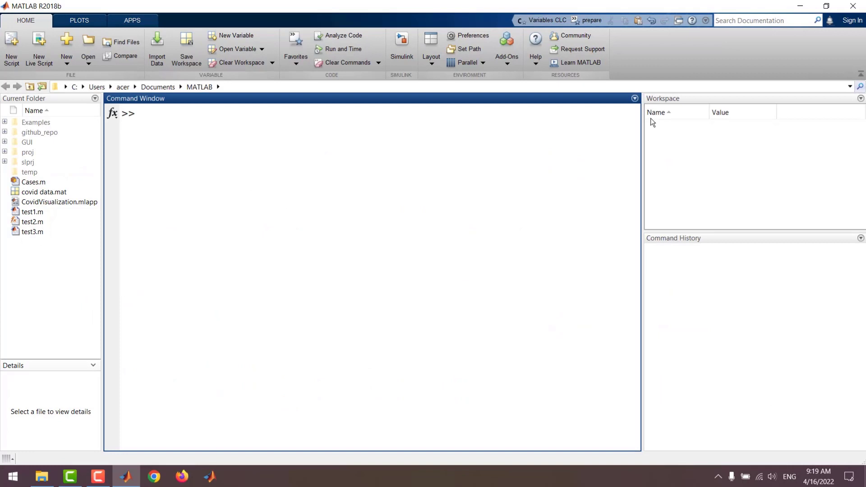
Declare x, a, b and c as symbolic variables with syms
text(x = )
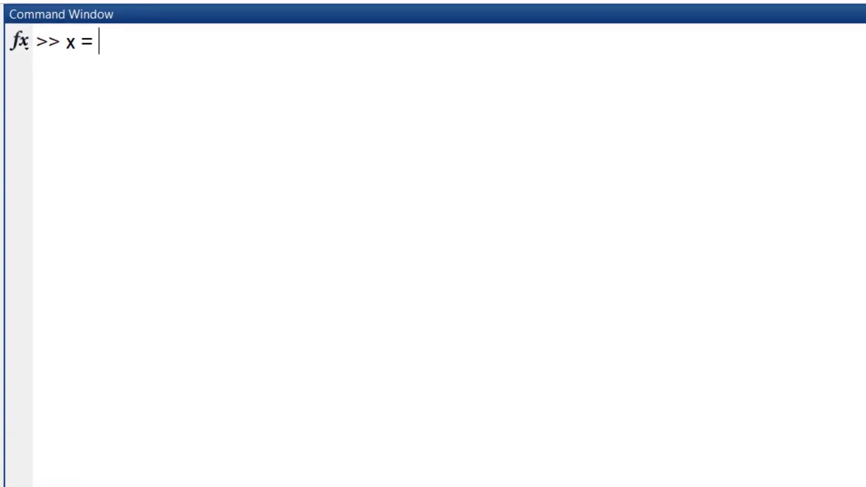
text(10;)
key(BackSpace)
key(BackSpace)
key(BackSpace)
key(BackSpace)
text(syms )
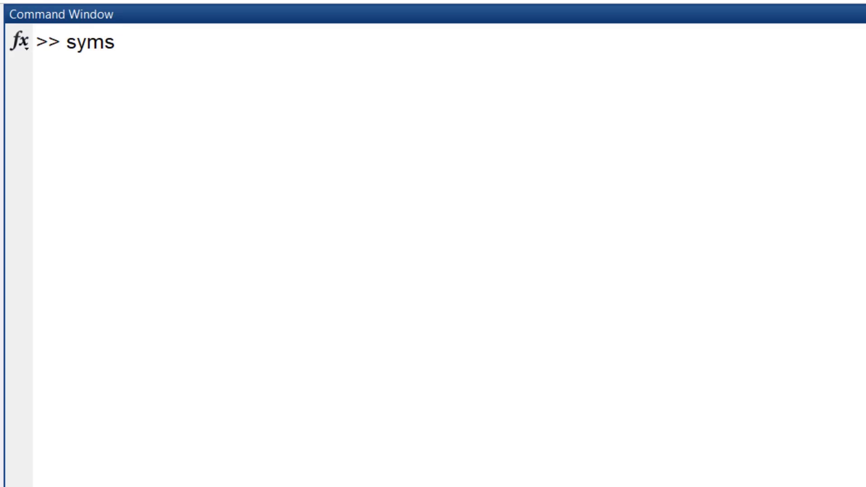
text(x)
key(Return)
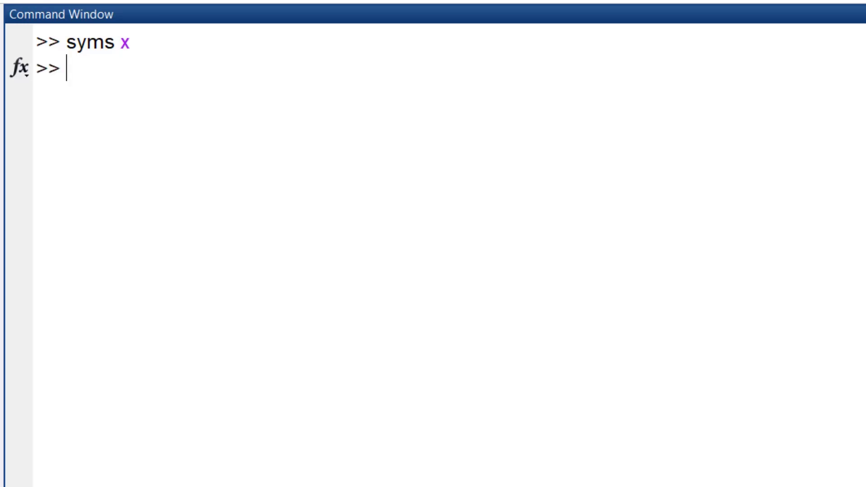
text(syms a b )
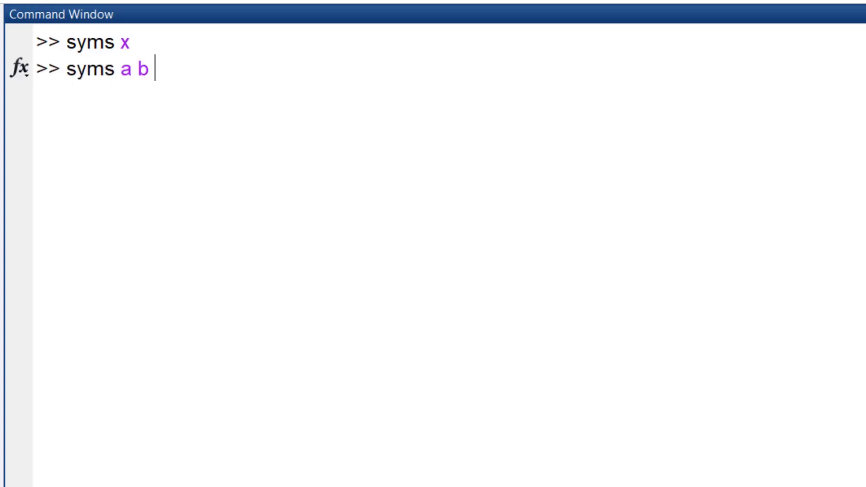
text(c)
key(Return)
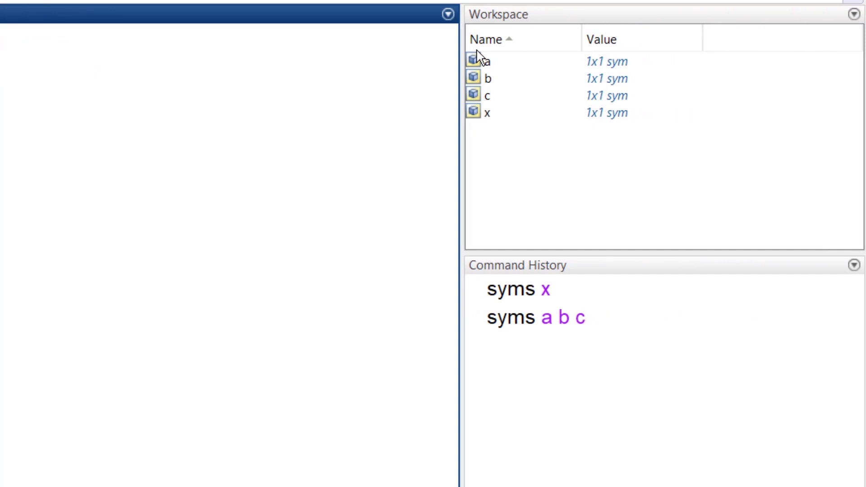
Confirm that x, a and b are all of class sym
text(class(x))
key(Return)
key(Up)
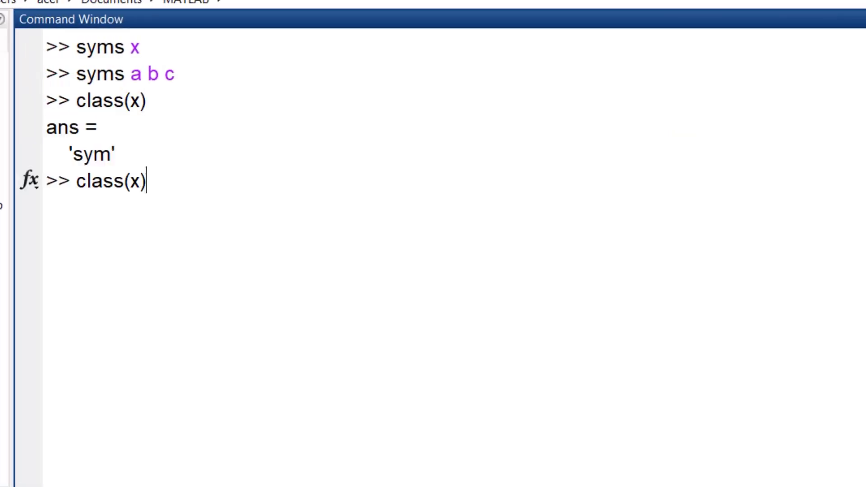
key(Left)
key(BackSpace)
text(a)
key(Return)
key(Up)
key(Left)
key(BackSpace)
text(b)
key(Return)
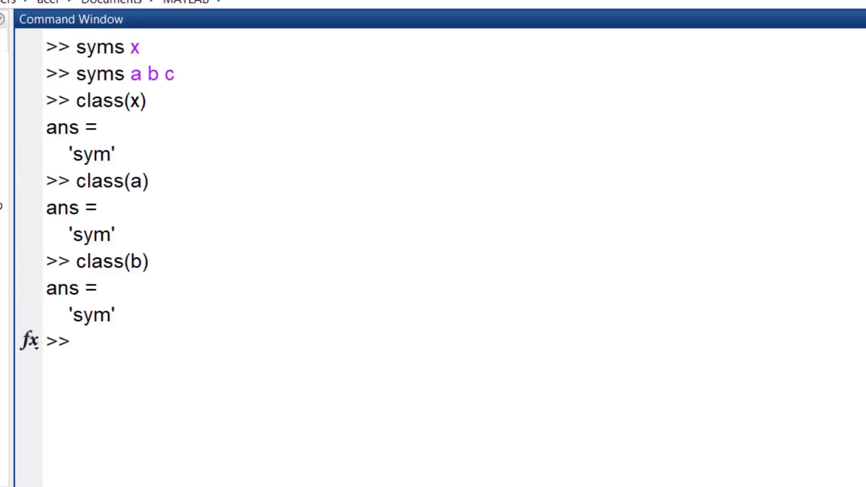
Evaluate x + x, a * a and a^2 + 4*a^2, getting 2*x, a^2 and 5*a^2
text(x + )
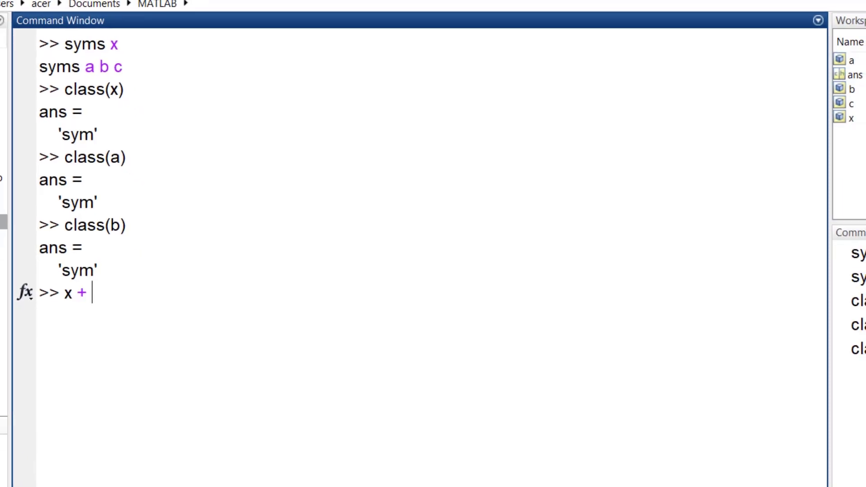
text(x)
key(Return)
text(a * a)
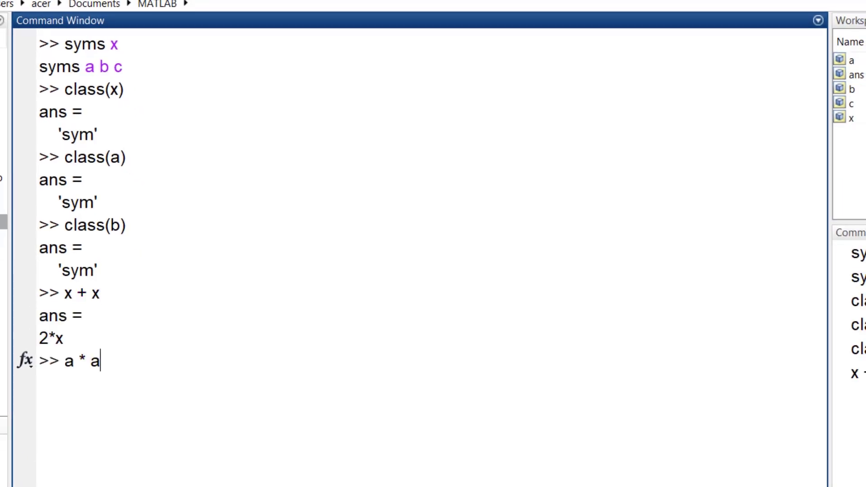
key(Return)
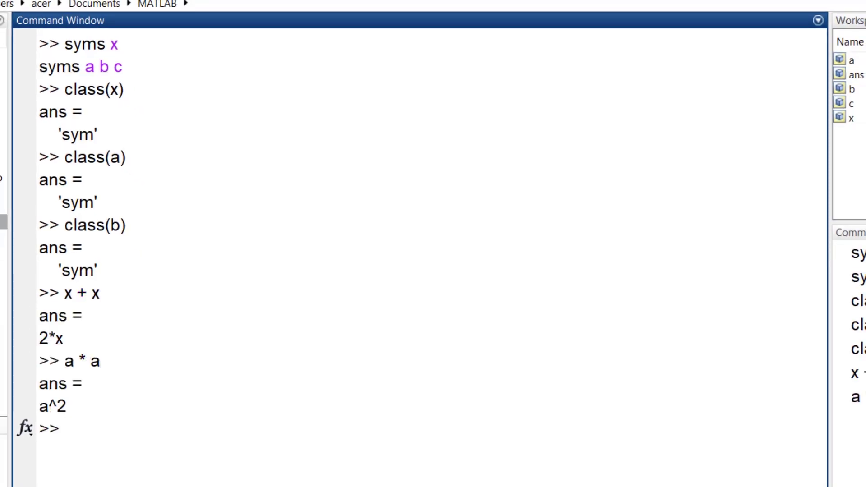
text(a ^)
text(2)
key(BackSpace)
text(2 )
text(+ 4 *)
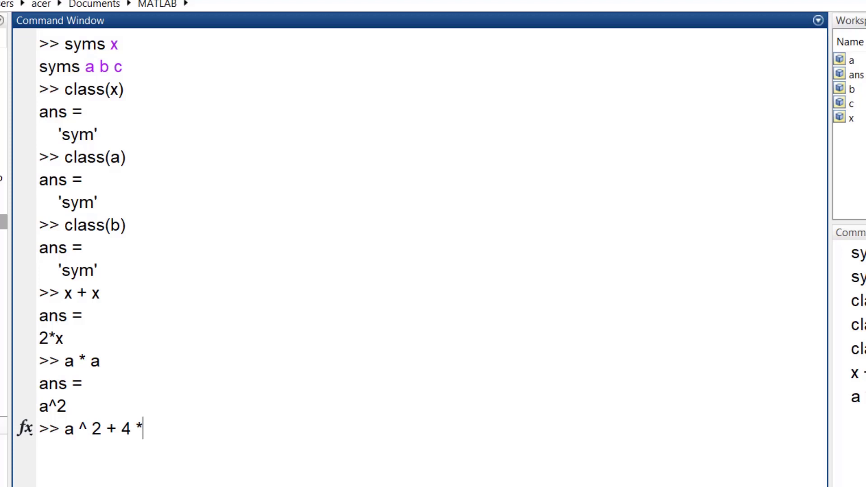
text( a ^ 2)
key(Return)
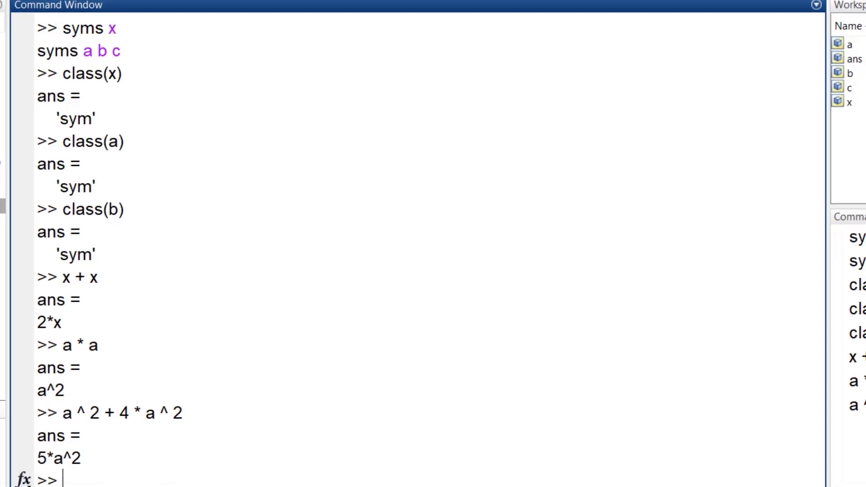
Define expr1 = sin(x)^2 + cos(x)^2 and simplify it to 1
text(w)
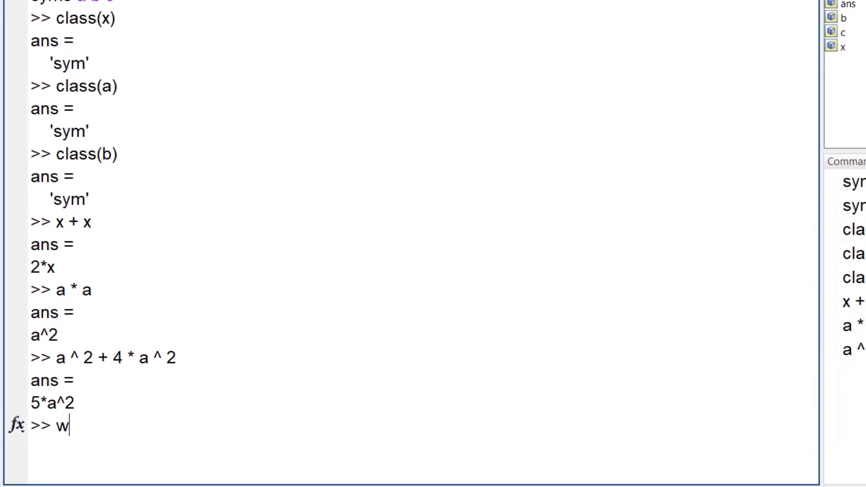
key(BackSpace)
text(expr1 = )
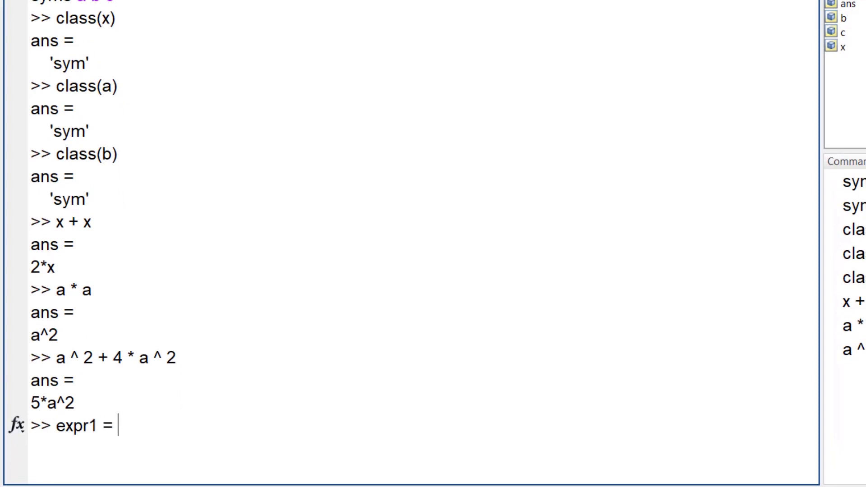
text(sin(x))
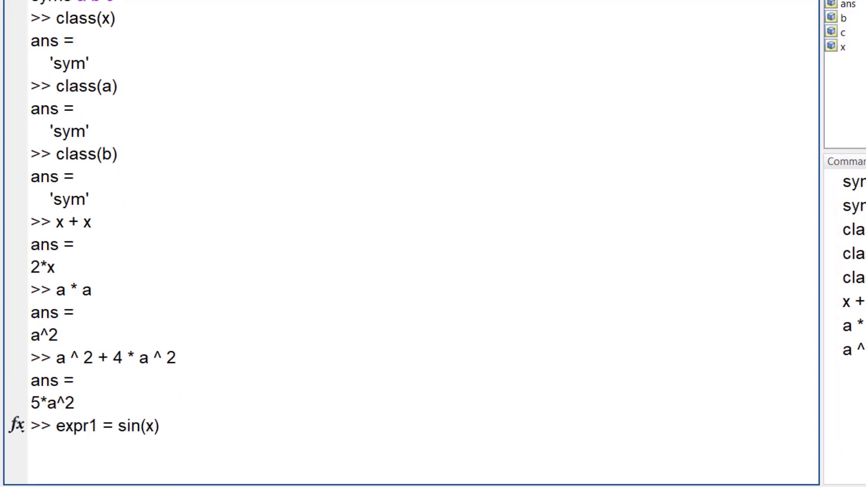
text(^2 + cos(x))
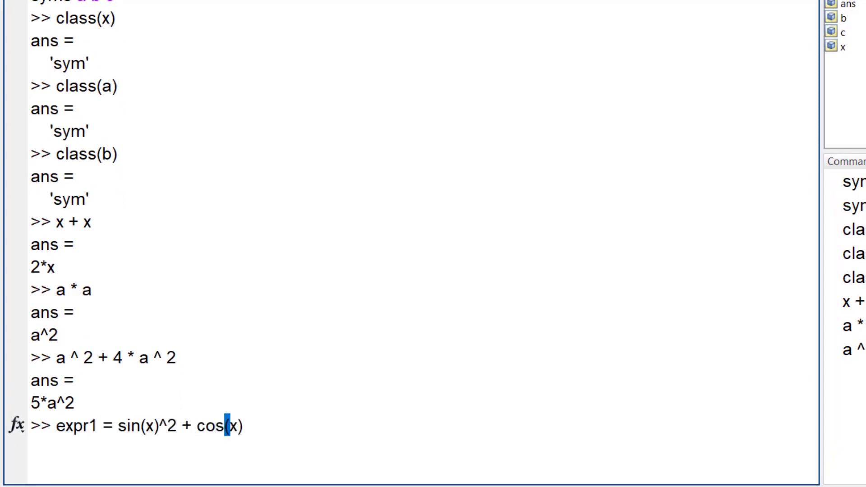
text(^2)
key(Return)
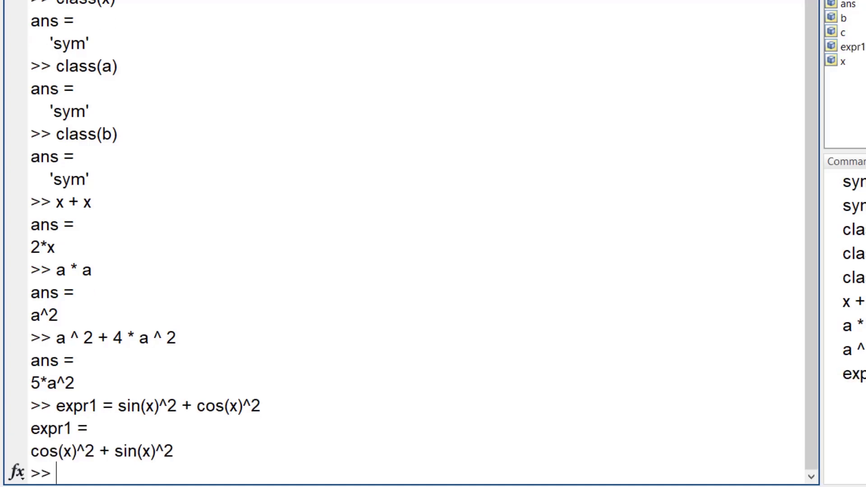
text(simplif)
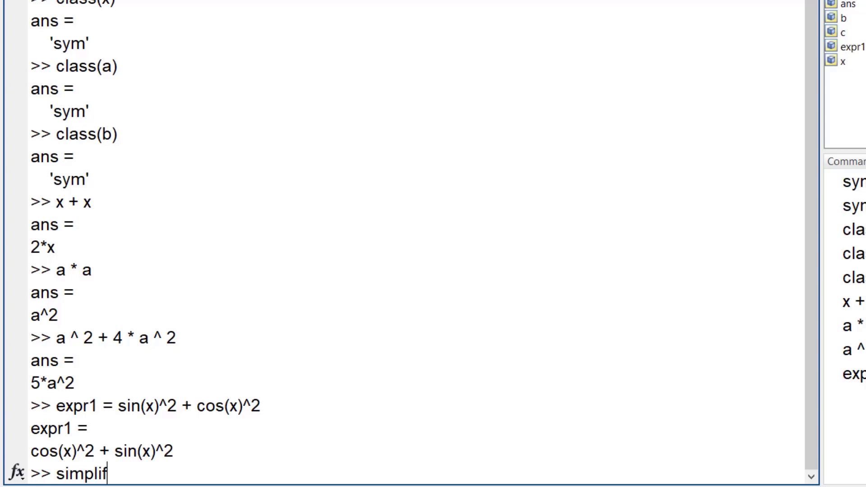
text(y)
text(()
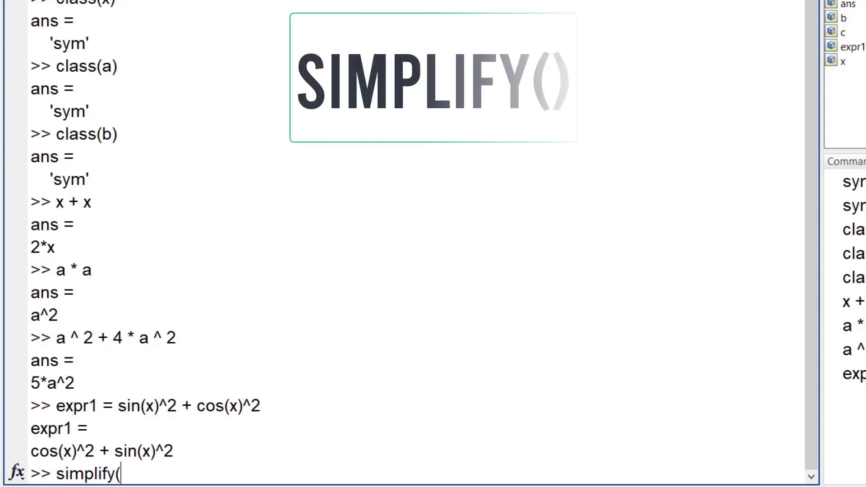
text(expr1))
key(Return)
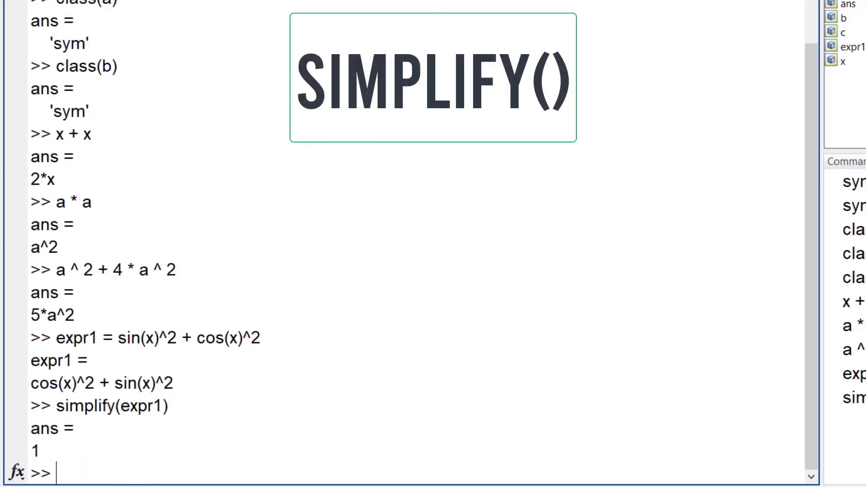
Evaluate (a+1)*(a+2) and simplify it, which leaves it factored
text((a+1))
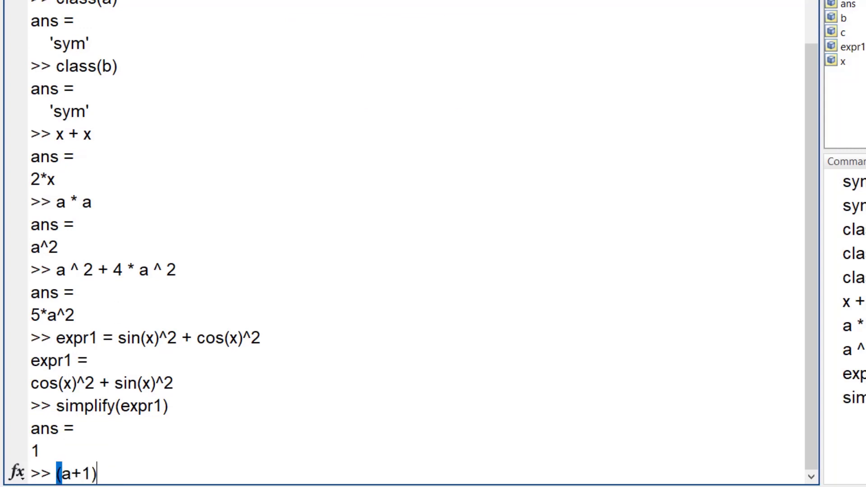
text(*(a+2))
key(Return)
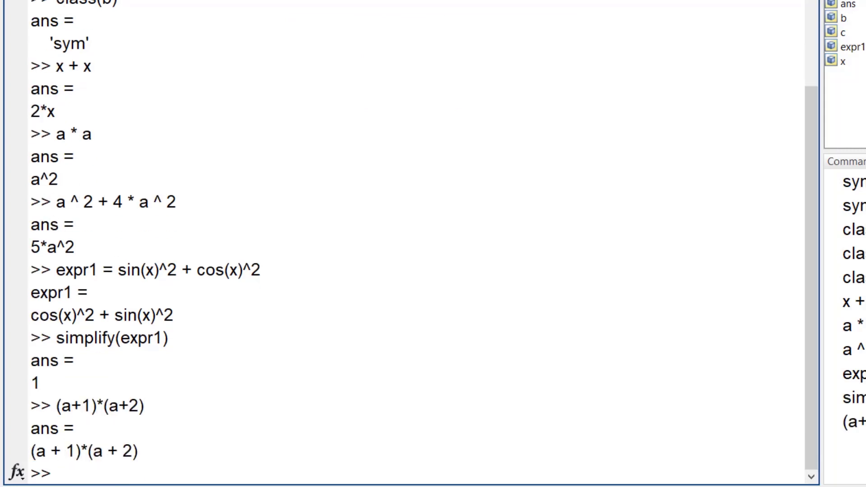
key(Up)
text())
key(Left)
key(Left)
key(Left)
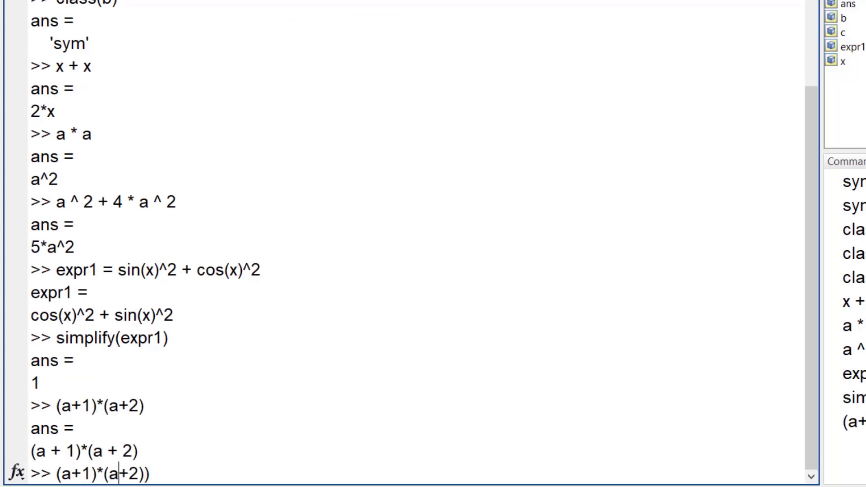
key(Home)
text(simplify()
key(End)
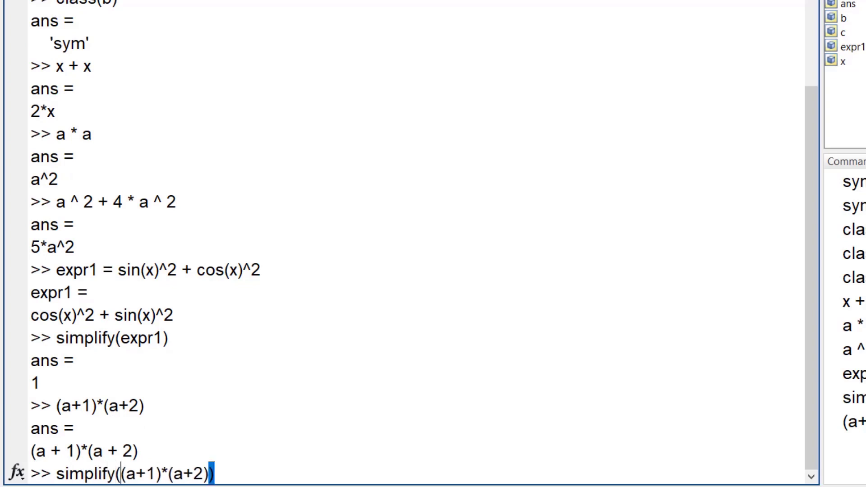
key(Return)
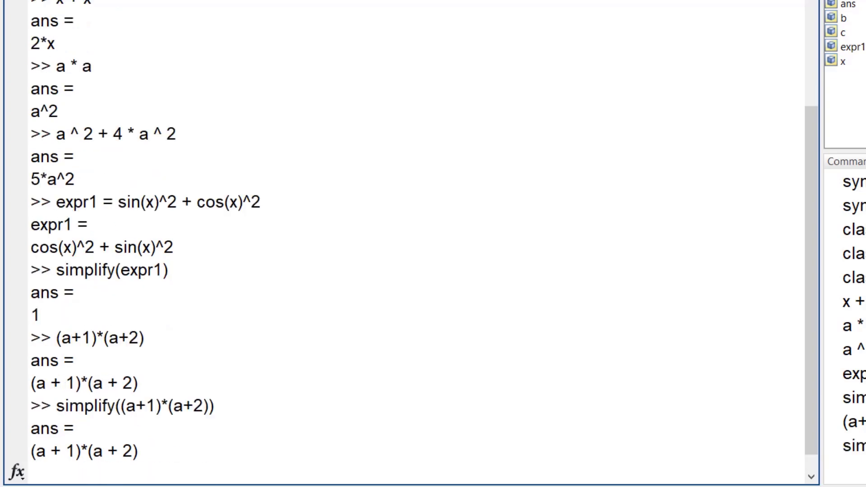
Expand (a+1)*(a+2) into a^2 + 3*a + 2
key(Up)
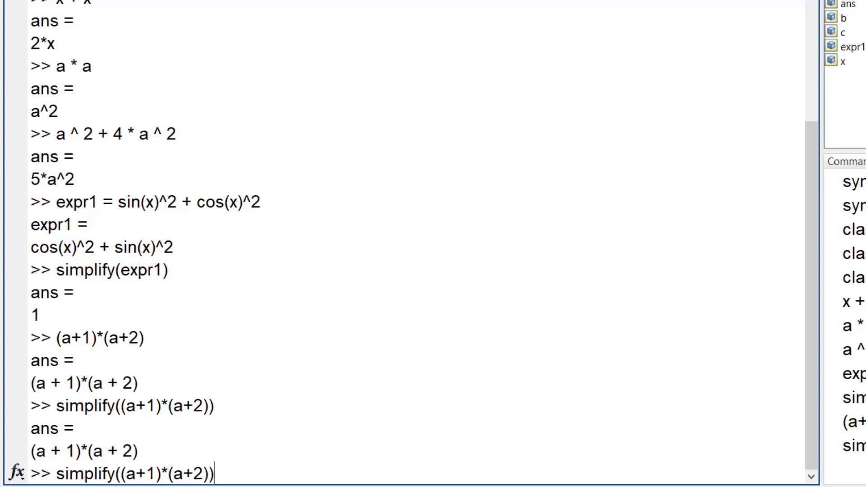
key(Left)
key(Left)
key(Left)
key(Right)
key(ctrl+shift+Left)
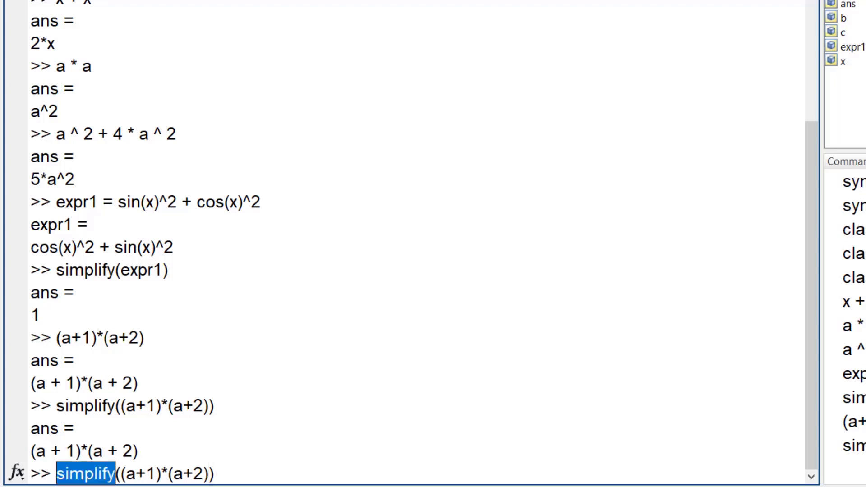
text(expand)
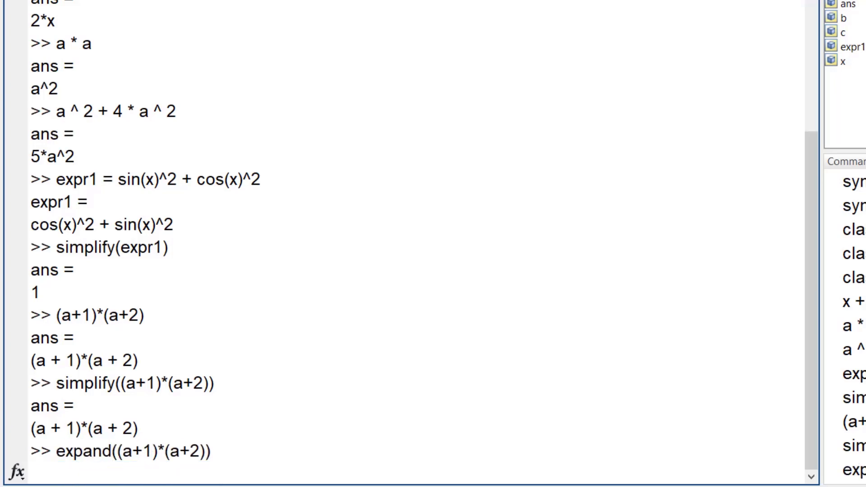
key(Return)
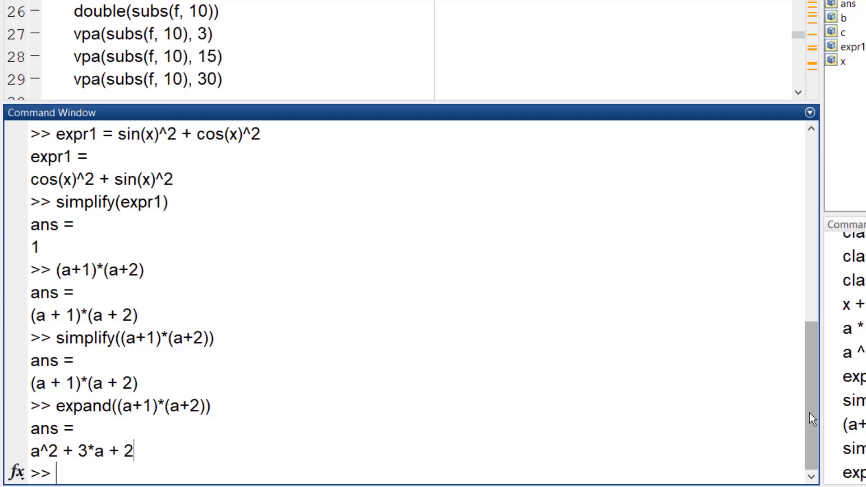
Define expr2 = x^3 + 3*x^2 - 2 and evaluate it at x = 3, giving 52
text(ex)
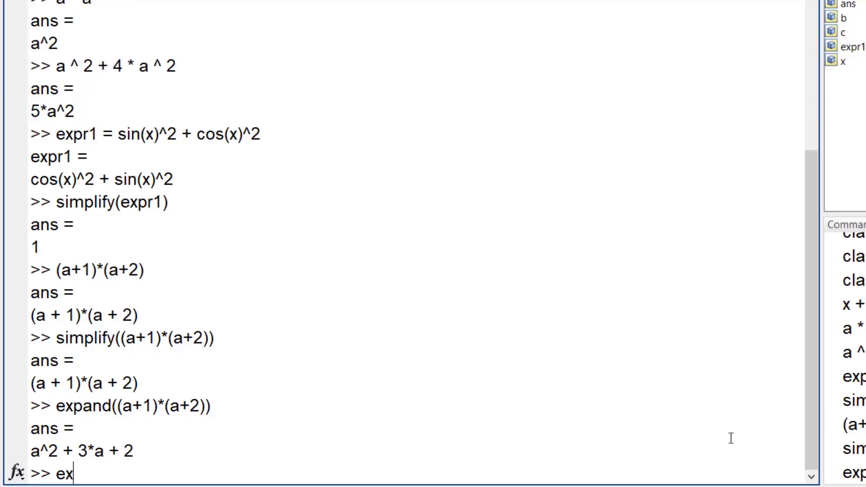
text(pr2 = x^3)
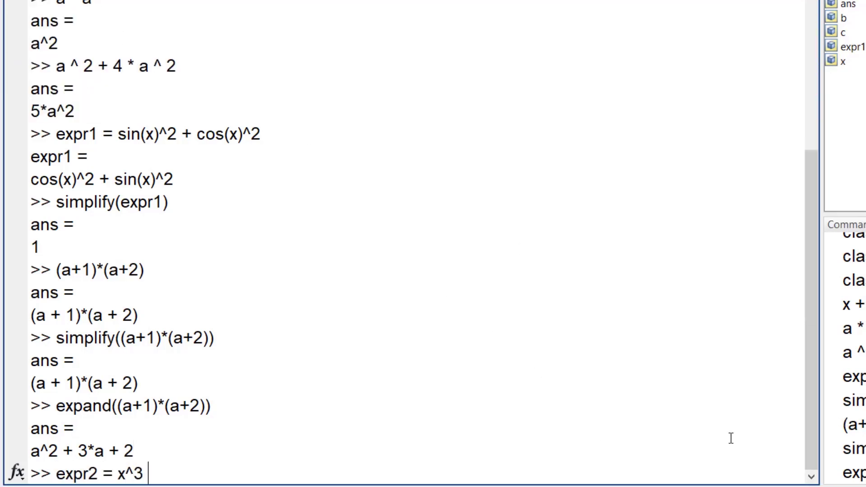
text( + 3 * x^2 )
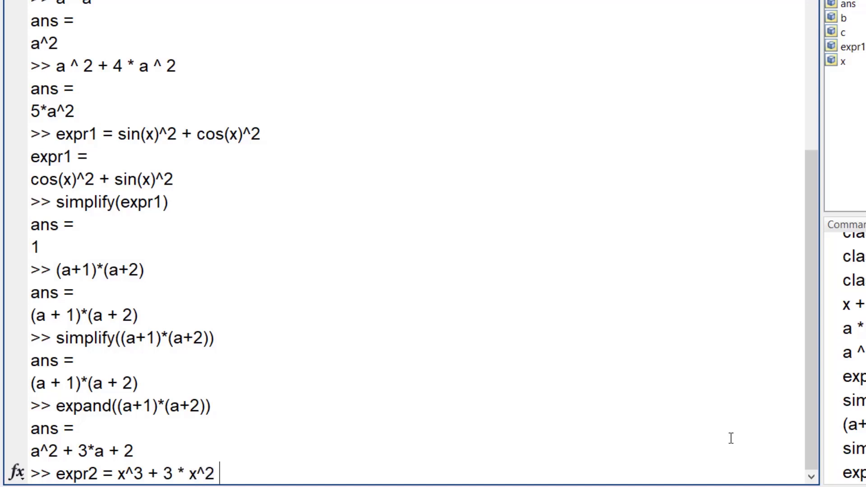
text(-2)
key(Return)
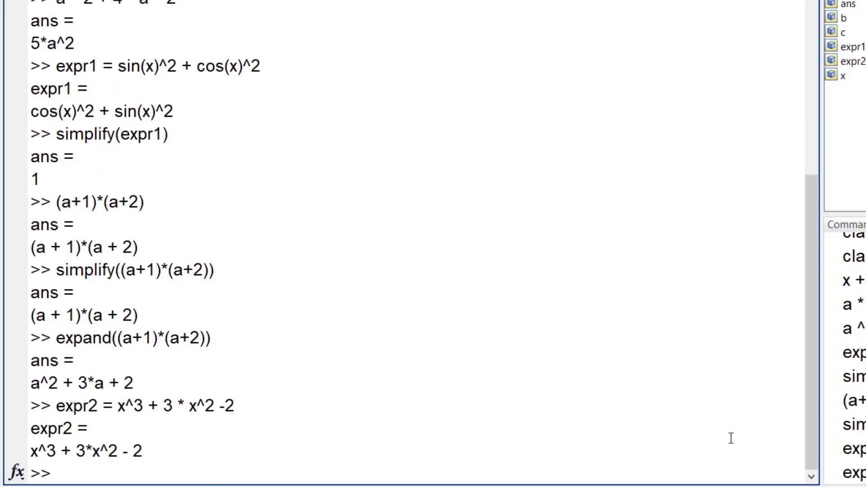
text(subs(expr2)
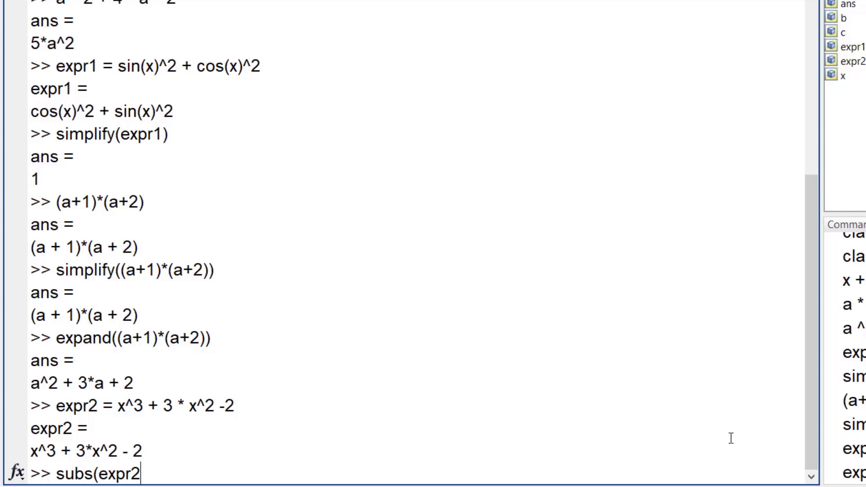
text(, 3))
key(Return)
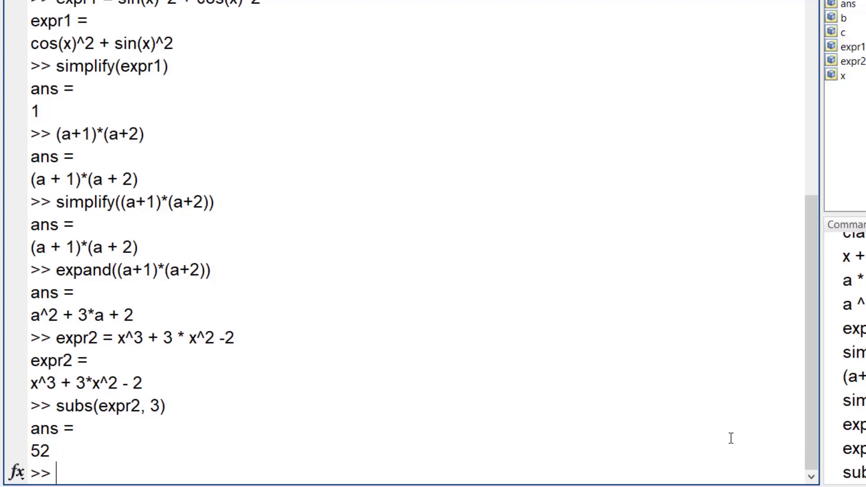
Define expr3 = a*x^2 + b and substitute 3 for x, then for 'a'
text(expr3 = )
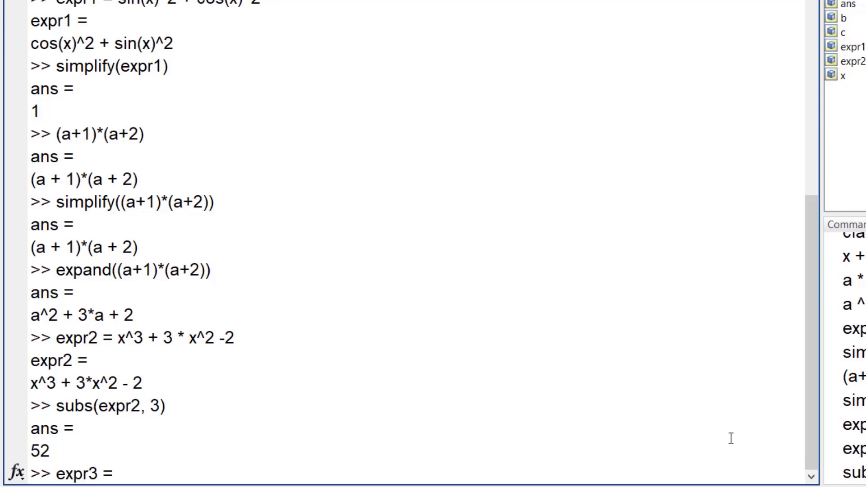
text(a * x^2 )
text(+b)
key(Return)
text(subs)
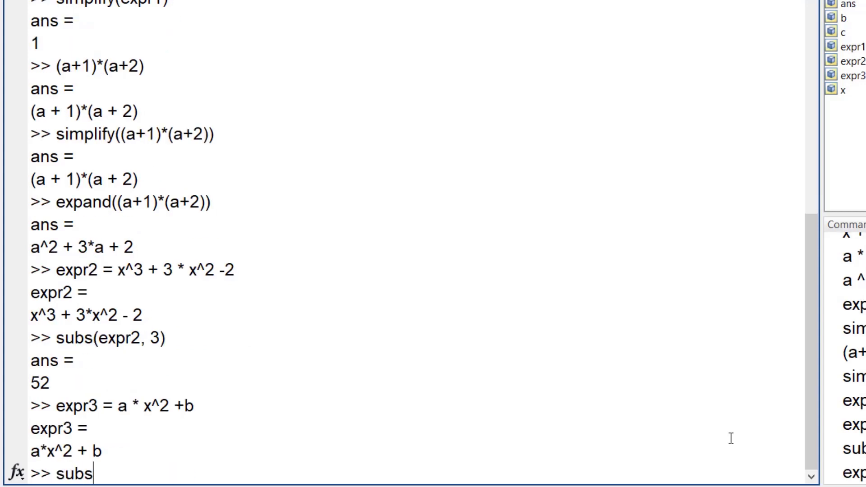
text((expr3, )
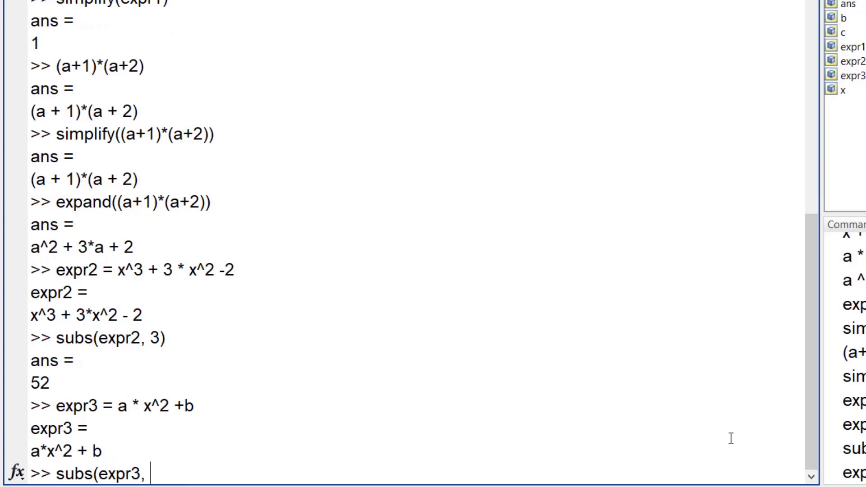
text(3))
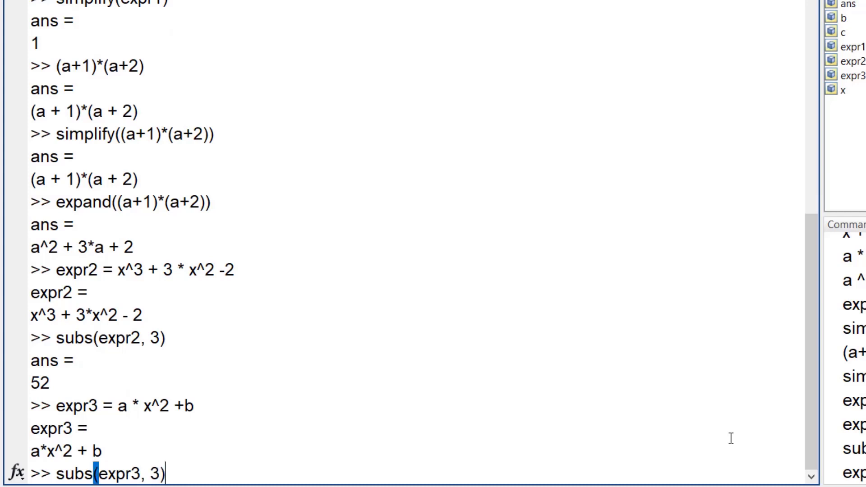
key(Return)
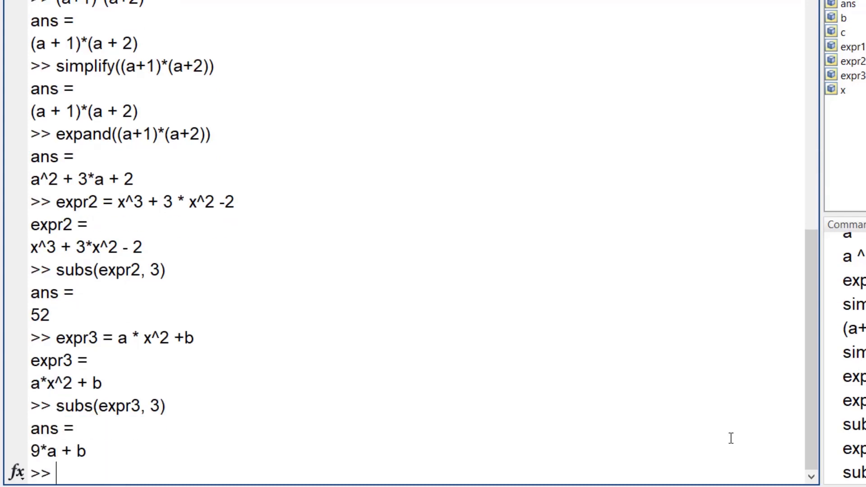
key(Up)
key(Left)
key(Left)
key(Left)
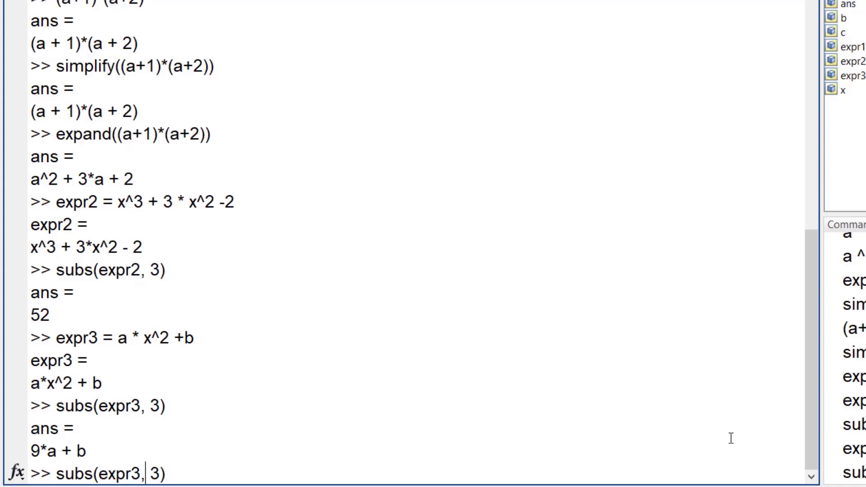
text('a',)
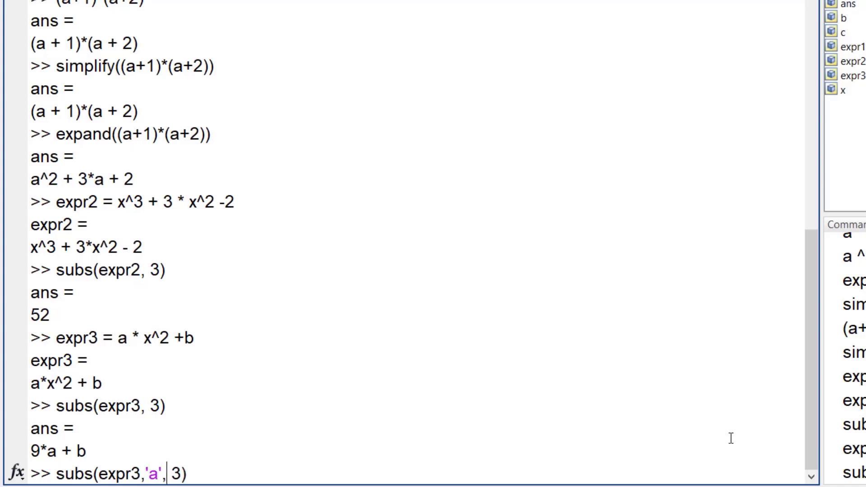
key(Return)
Substitute 3 for an unquoted a, giving 3*x^2 + b, then enter the combined {a, b} substitution
key(Up)
key(Left)
key(Left)
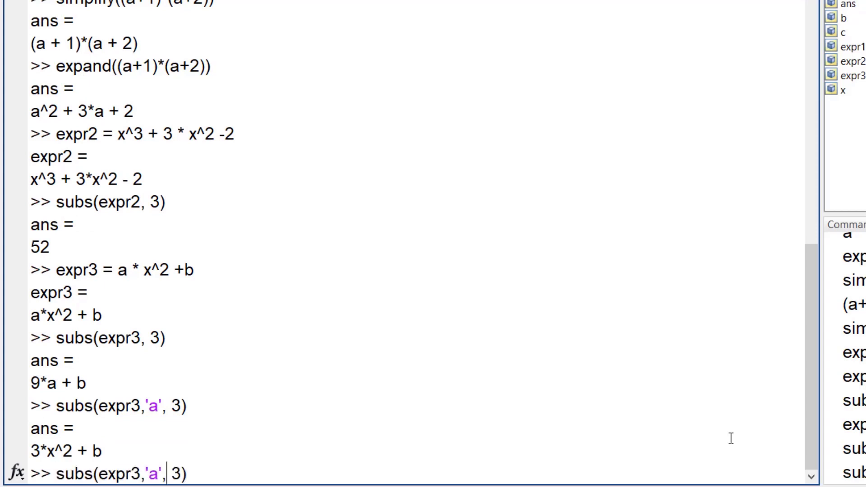
key(Left)
key(Left)
key(BackSpace)
key(Left)
key(BackSpace)
key(Right)
key(Right)
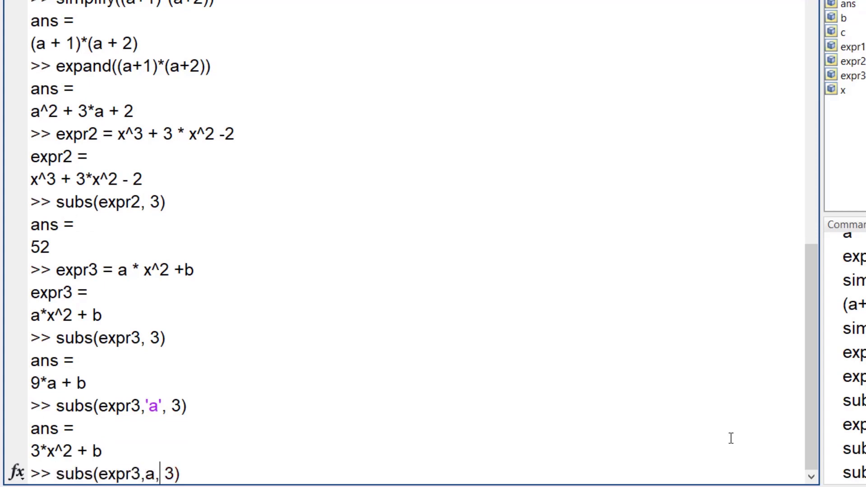
key(End)
key(Return)
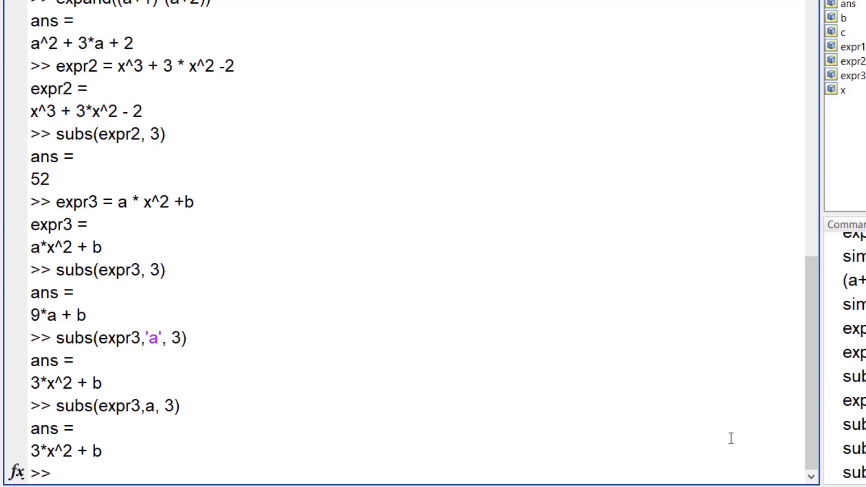
text(subs)
text((expr3, )
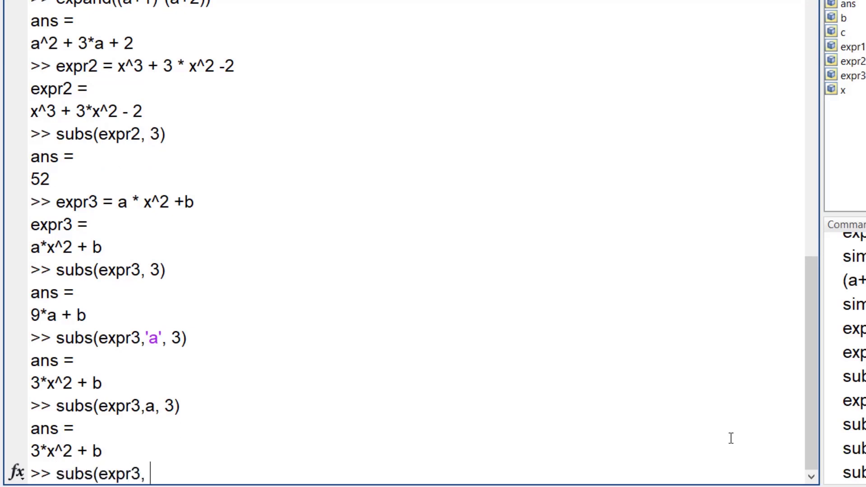
text({a, b)
text(}, {3, )
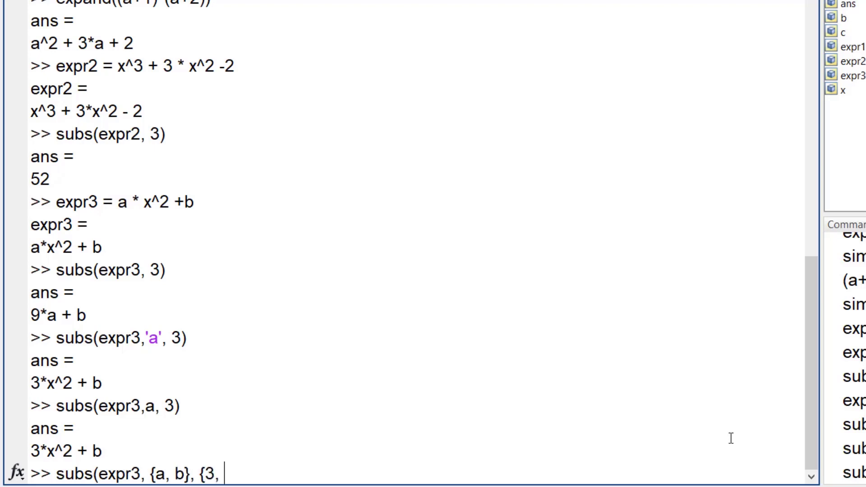
text(5}))
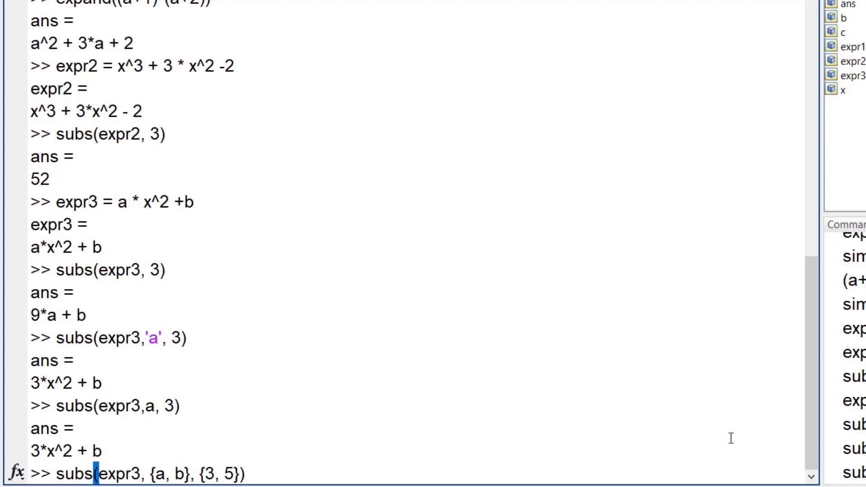
Substitute a = 3, b = 5 into expr3, define f = log(x)*sqrt(x), evaluate it at 10
key(Return)
text(f = log(x) *)
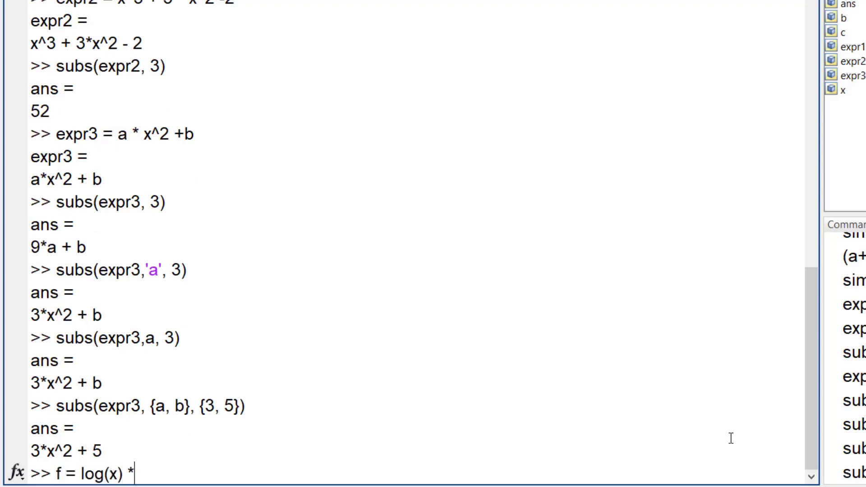
text( sqrt(x))
key(Return)
text(s)
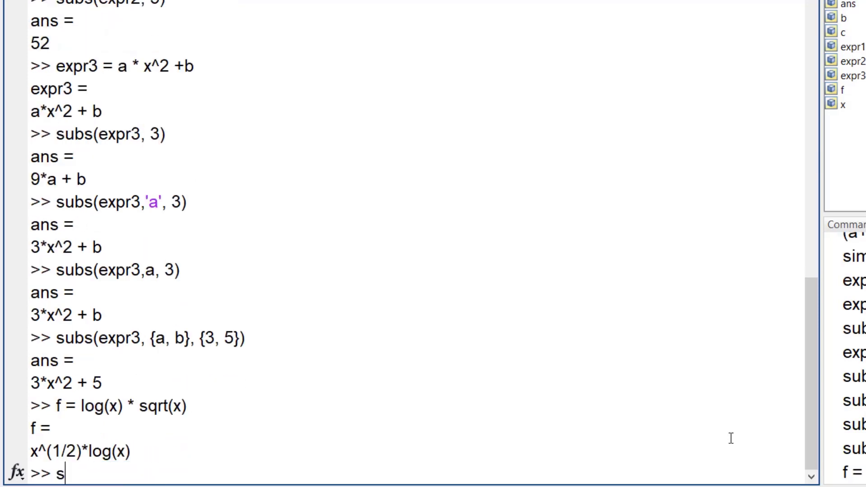
text(ubs(f, 10))
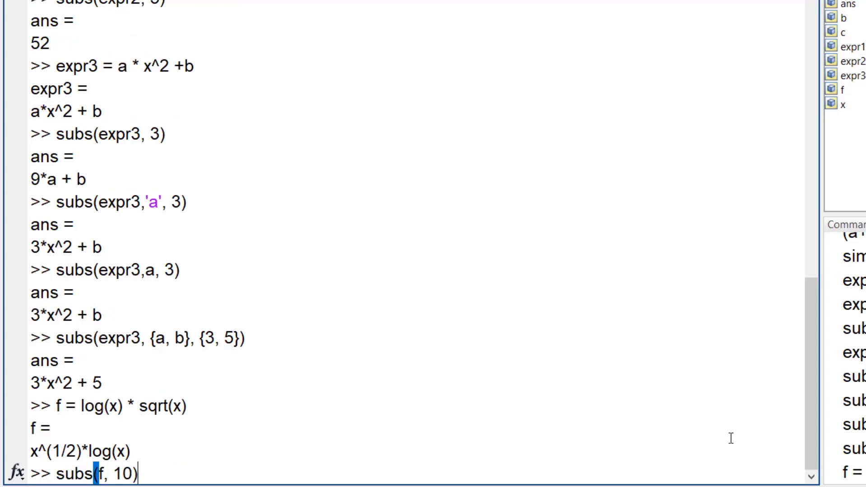
key(Return)
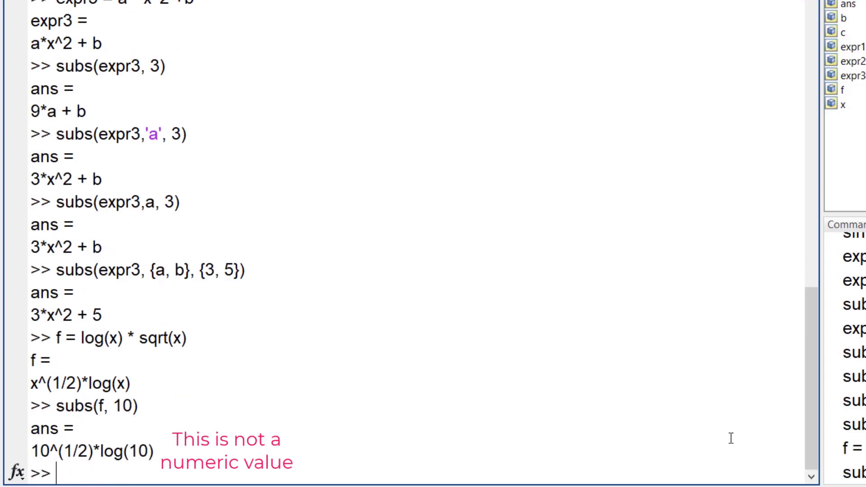
Convert f at 10 to the decimal value 7.2814 with double
key(Up)
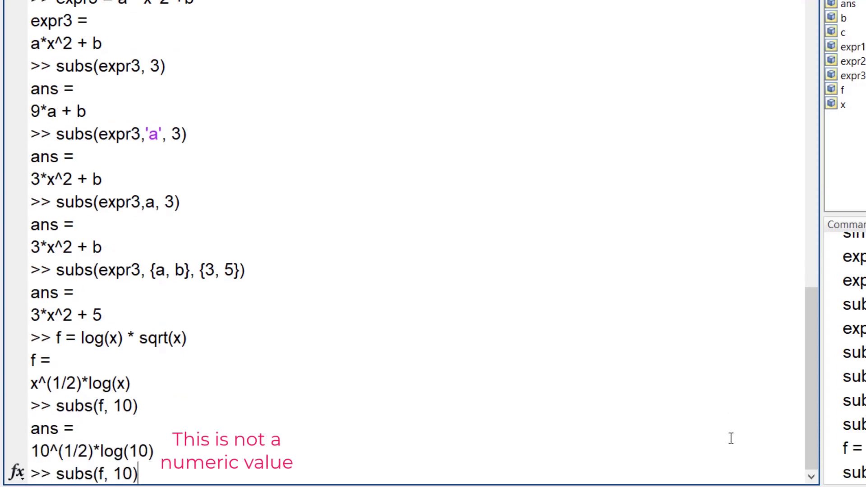
text())
key(Home)
text(d)
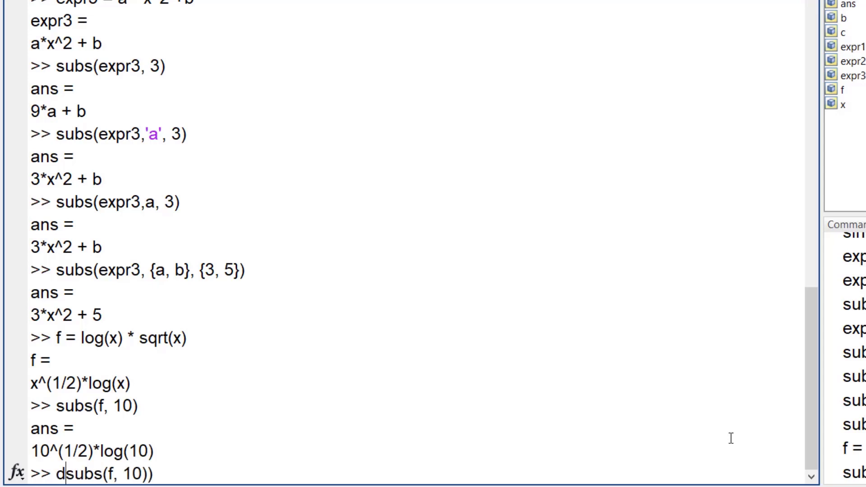
text(ouble()
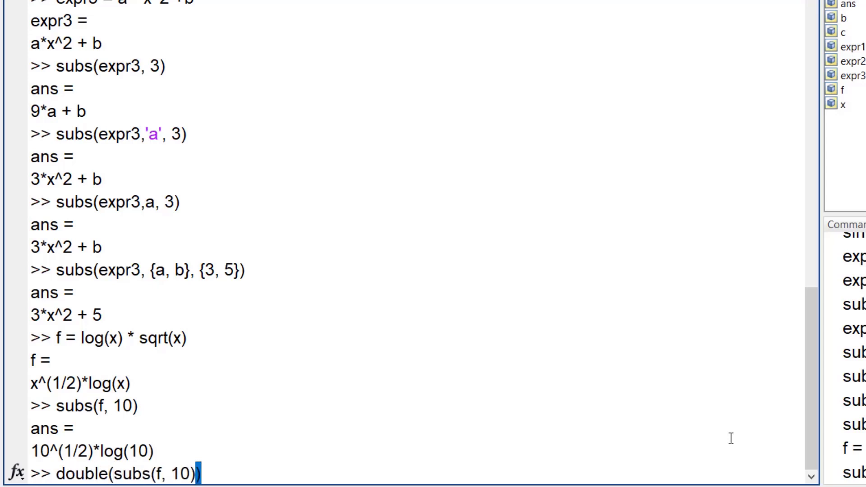
key(Return)
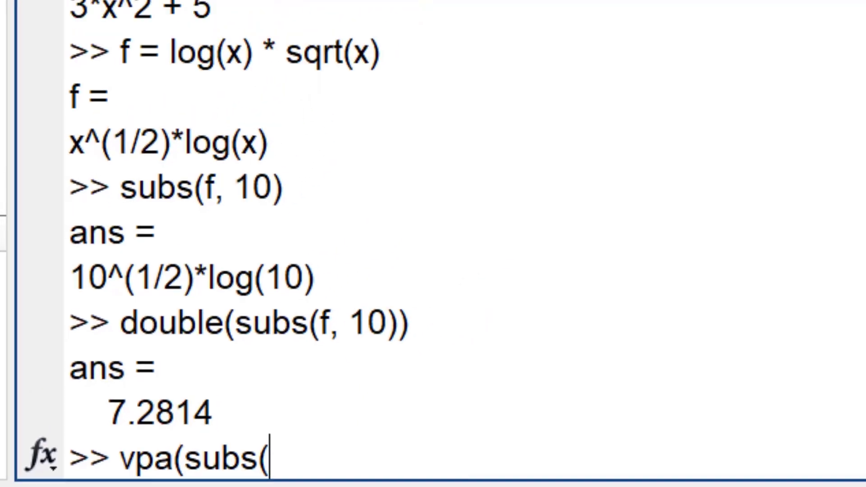
Show f at 10 to 3 significant digits with vpa, giving 7.28
text(f, 10))
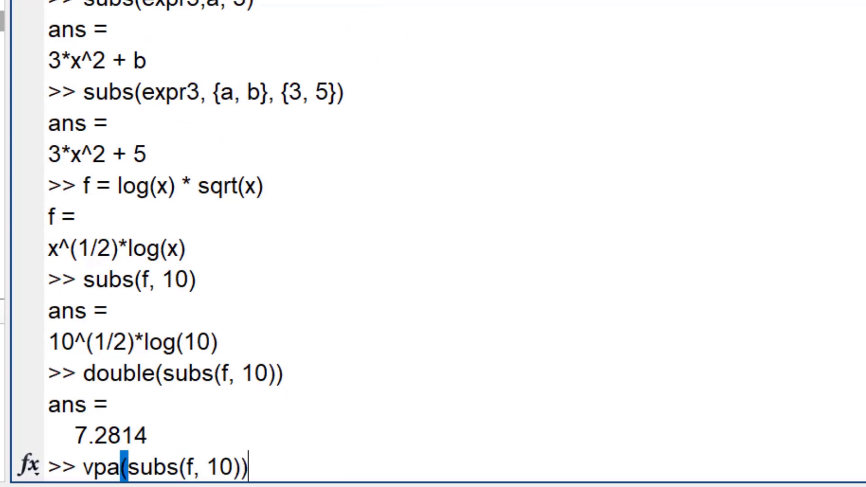
text())
key(BackSpace)
text(, 3))
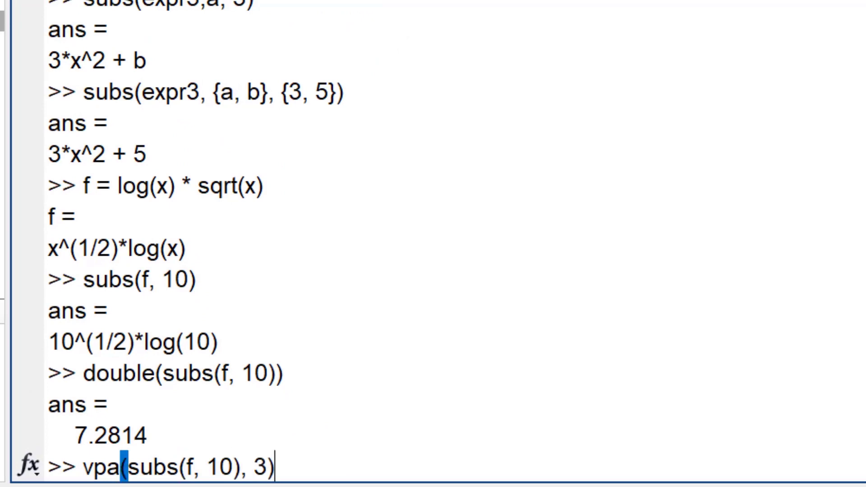
key(Return)
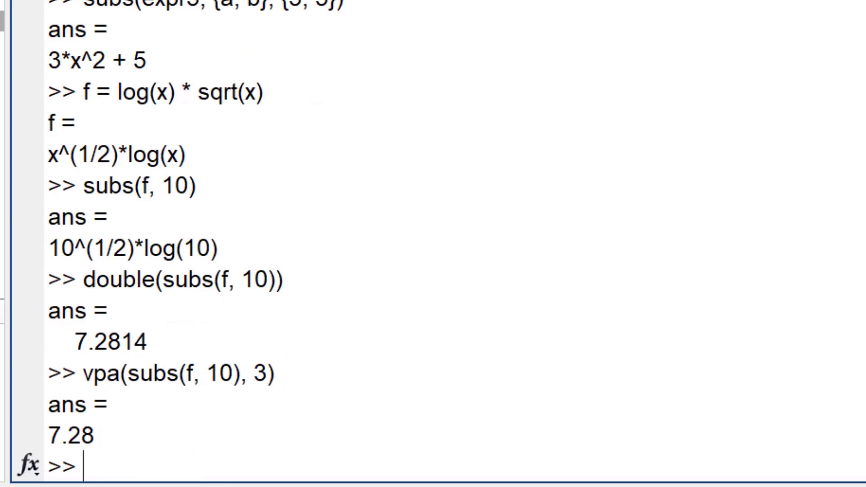
Repeat the vpa evaluation of f at 10 with 15 and then 30 digits
key(Up)
key(Left)
key(BackSpace)
text(15)
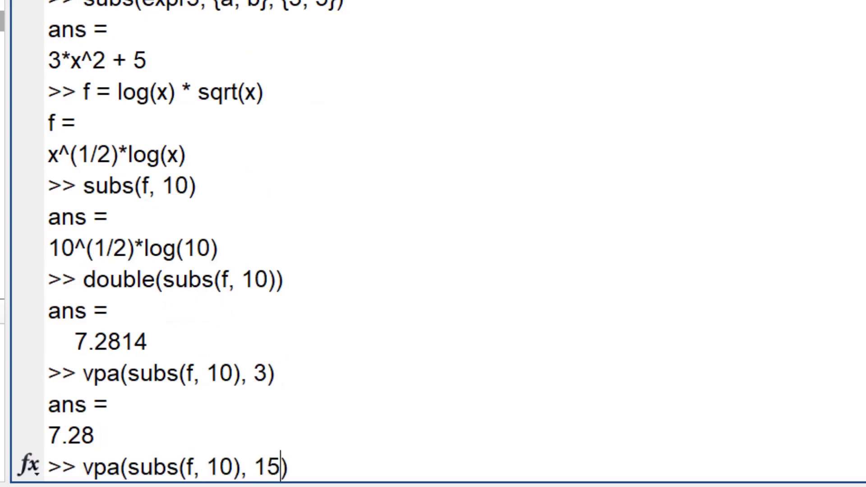
key(Return)
key(Up)
key(Left)
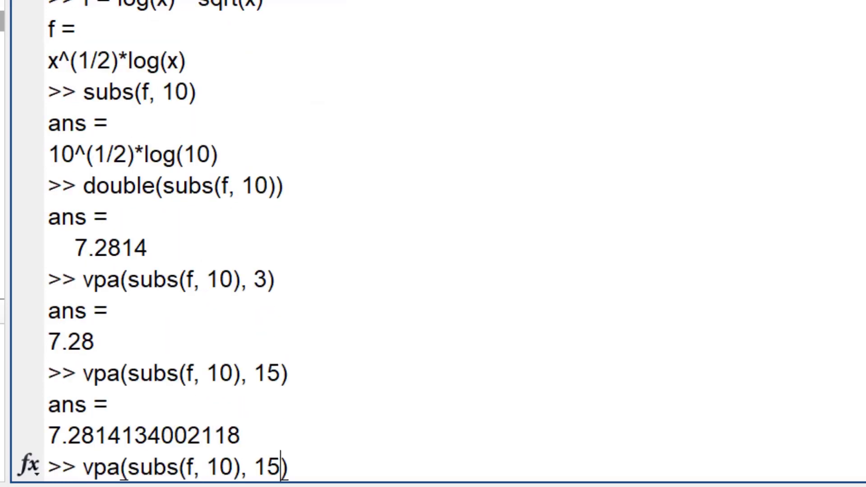
key(BackSpace)
key(BackSpace)
text(30)
key(Return)
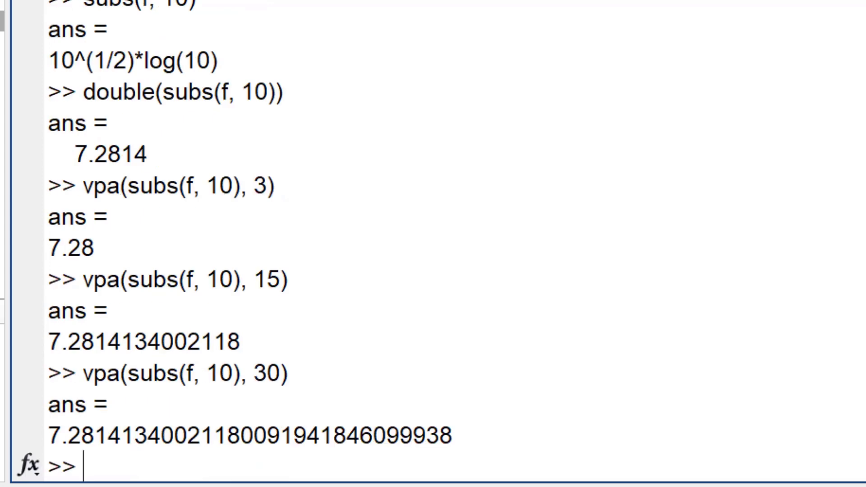
Solve 2*x^2 + x == 6, check the result's class, and convert the roots to -2 and 1.5
text(solve)
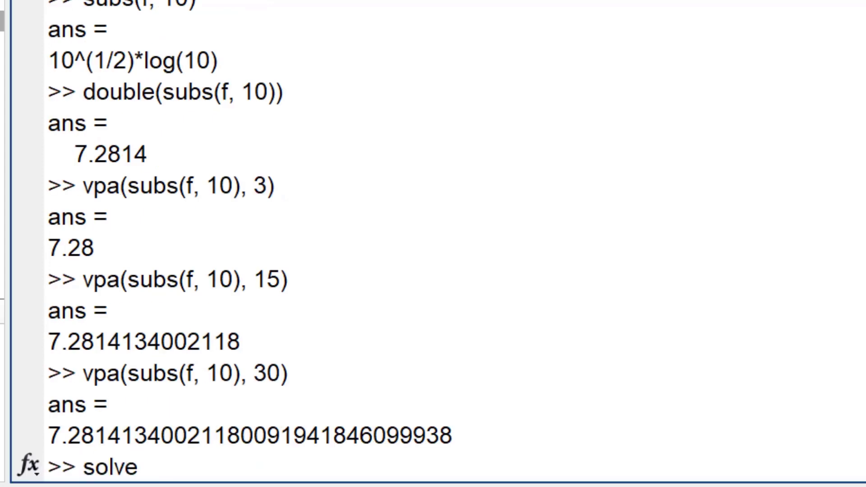
text((2 * x^)
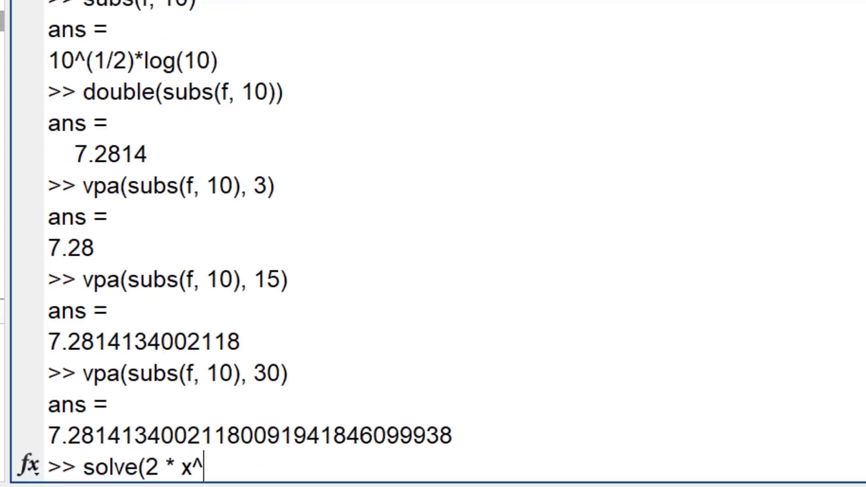
text(2 + x +)
key(BackSpace)
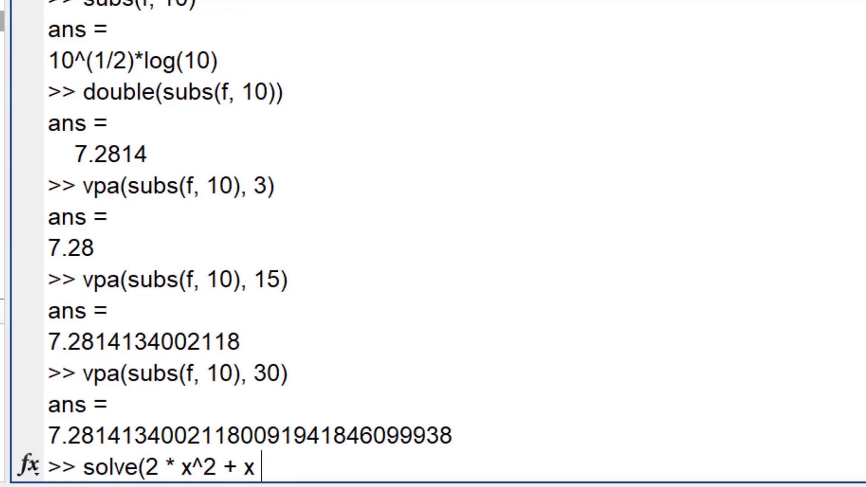
text(==6))
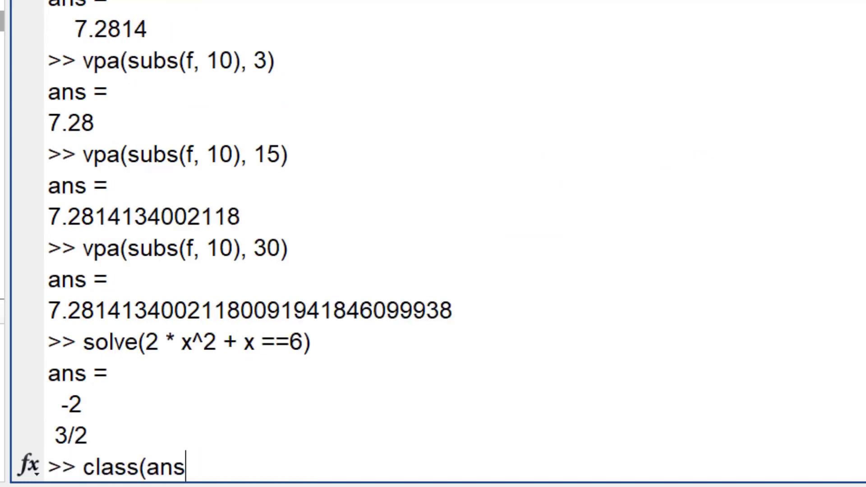
text())
key(Return)
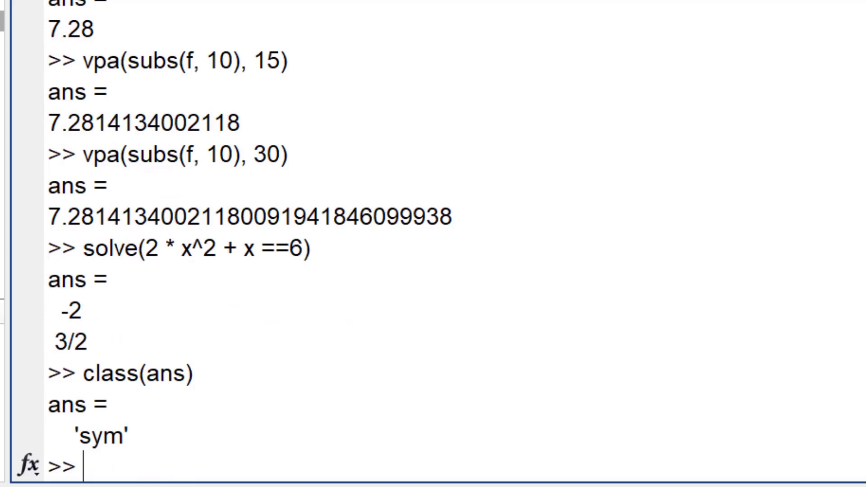
key(Up)
key(Up)
text())
key(Left)
key(Left)
key(Left)
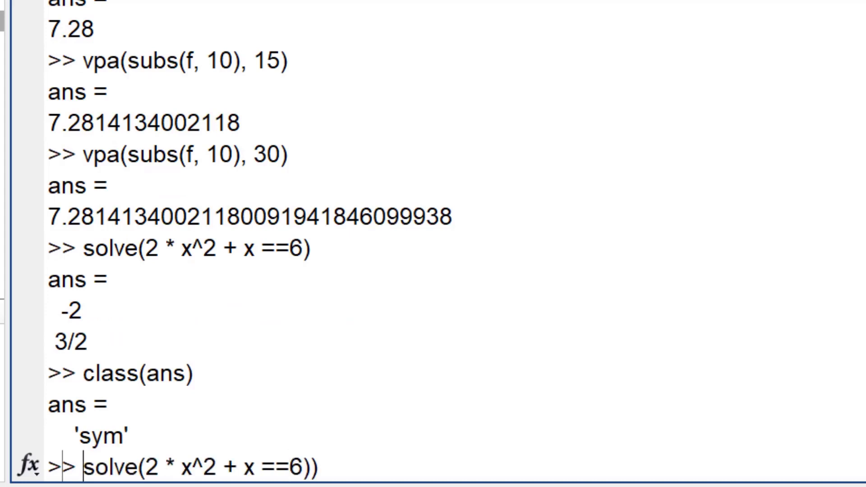
text(double()
key(Return)
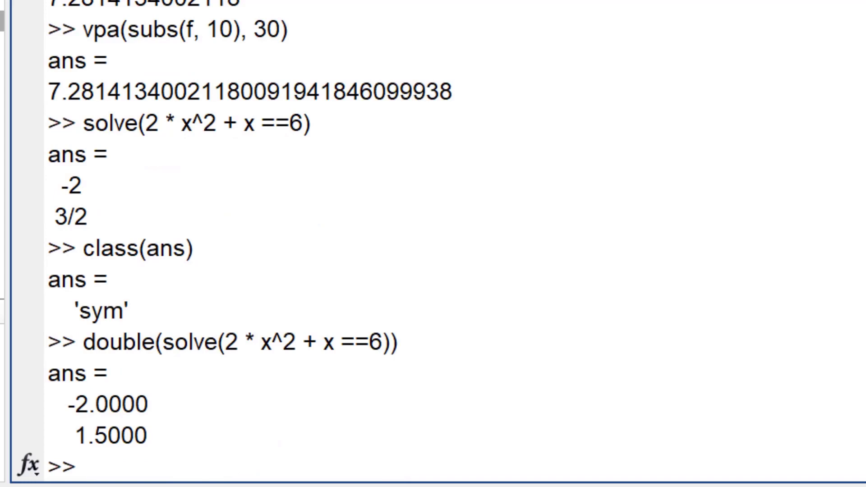
Find the roots of 2*x^2 + x, both as an expression and as == 0
text(solve(2*x)
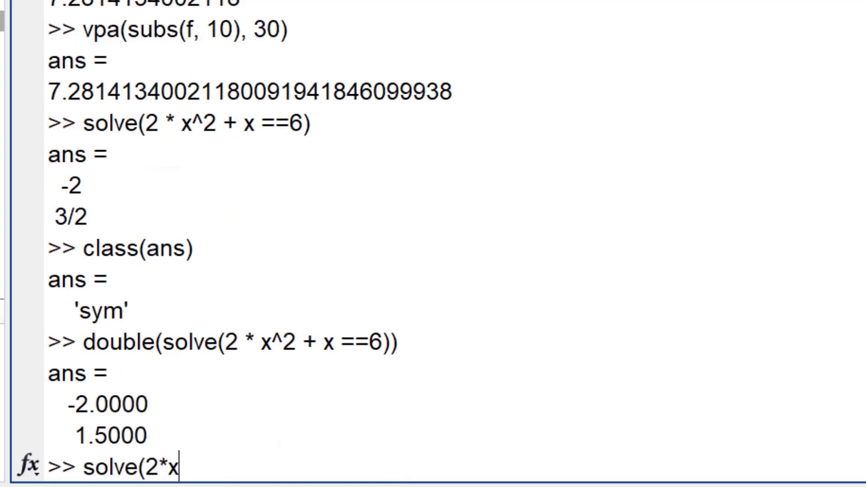
text(^2 + x))
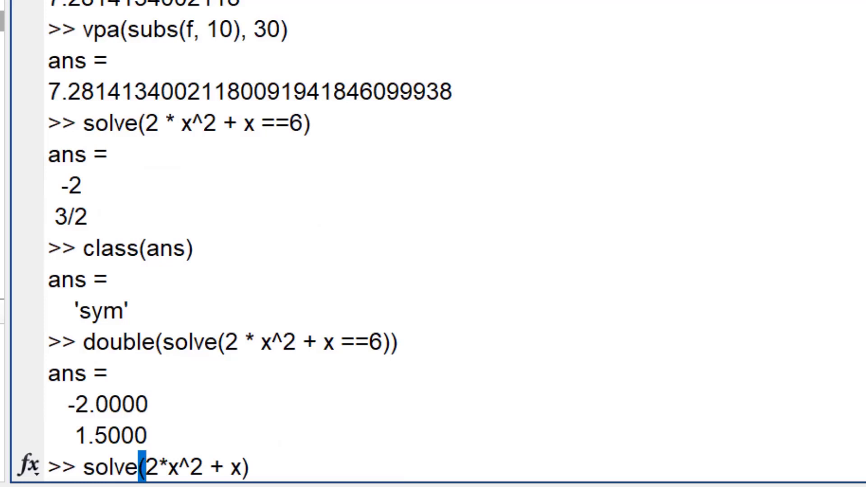
key(Return)
key(Up)
key(Left)
text(==0)
key(Return)
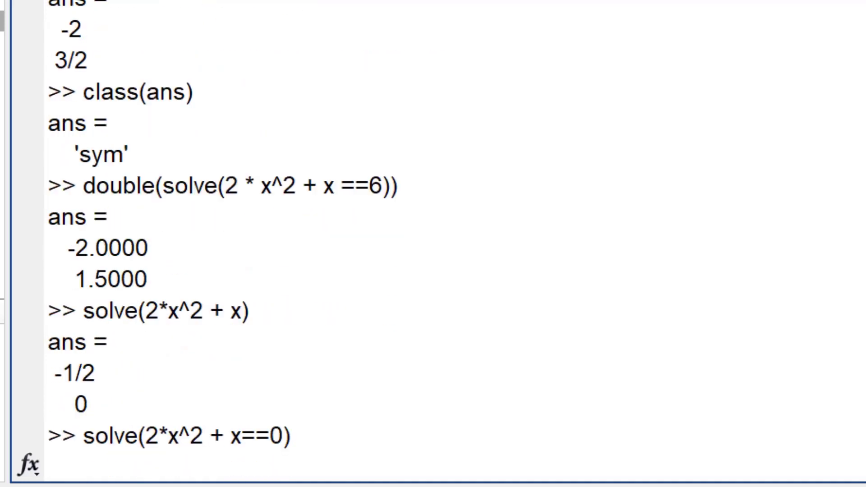
Solve a*x^2 + b*x for x, then for a, then for b
text(solve(a)
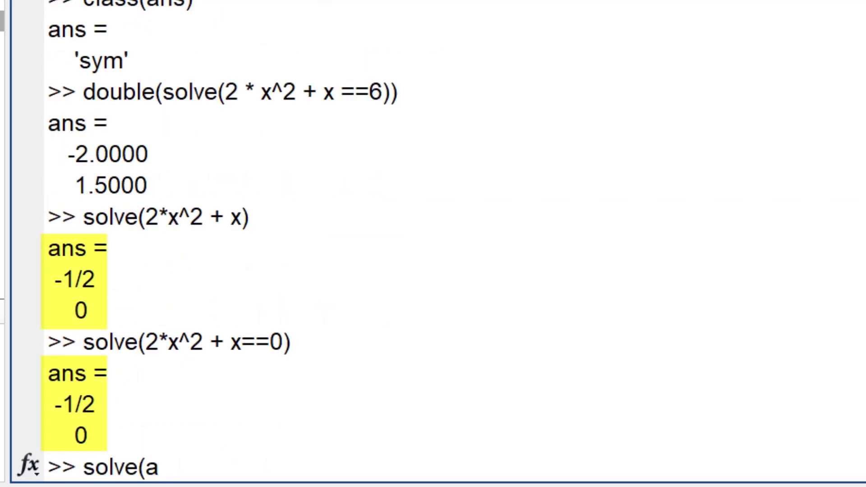
text(*x^2 + )
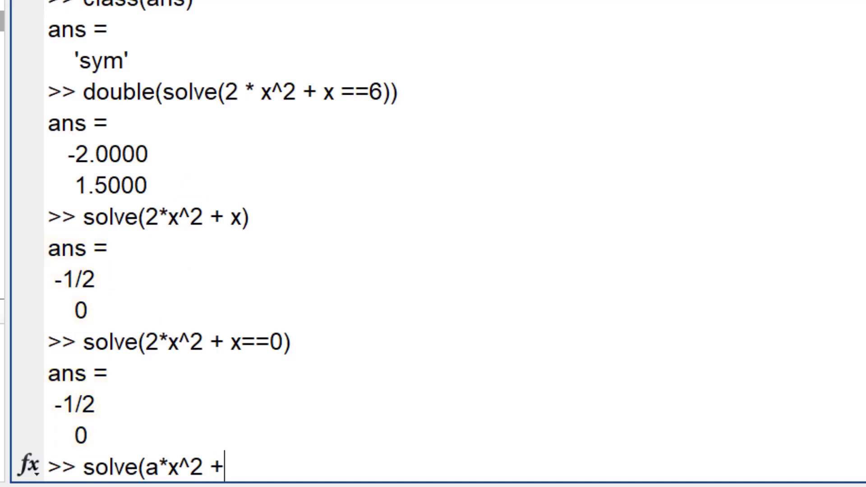
text(b*x))
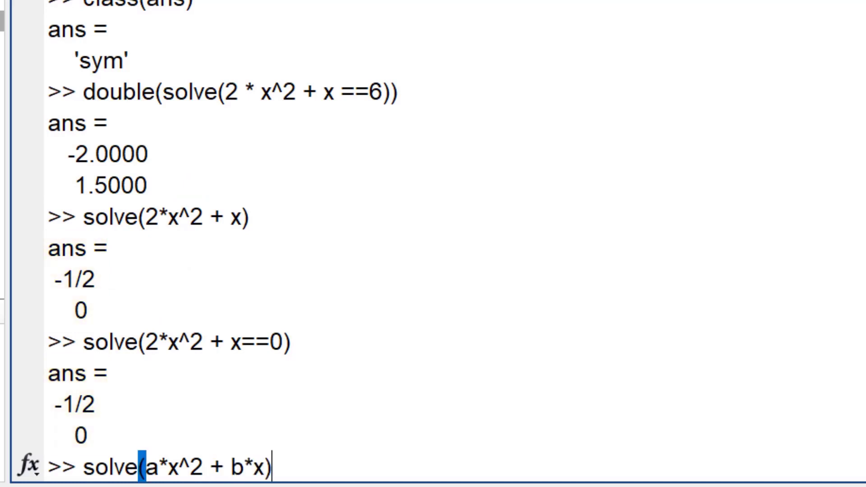
key(Return)
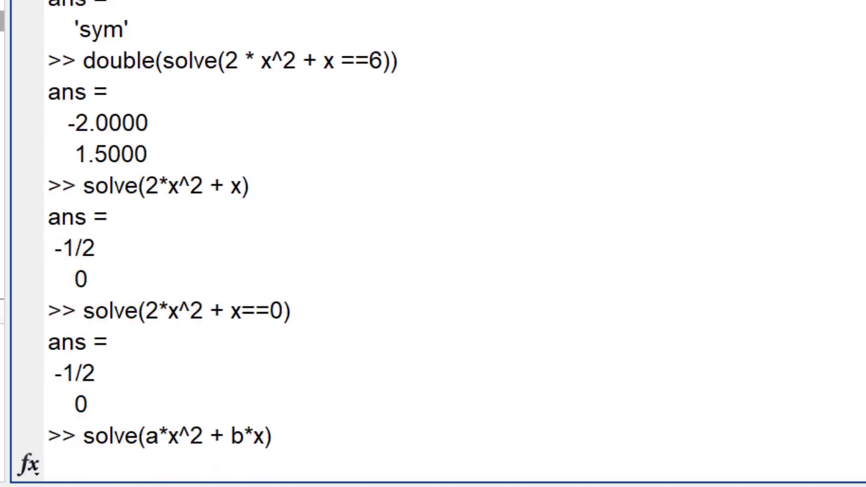
key(Up)
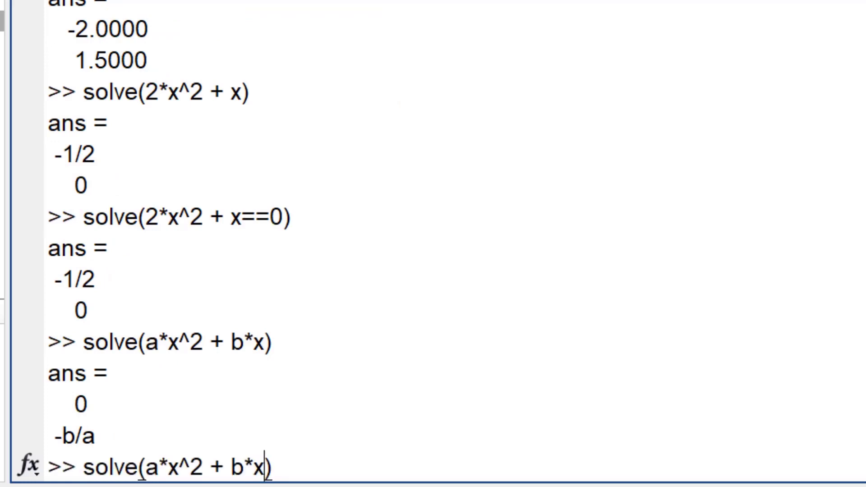
text(, a)
key(Return)
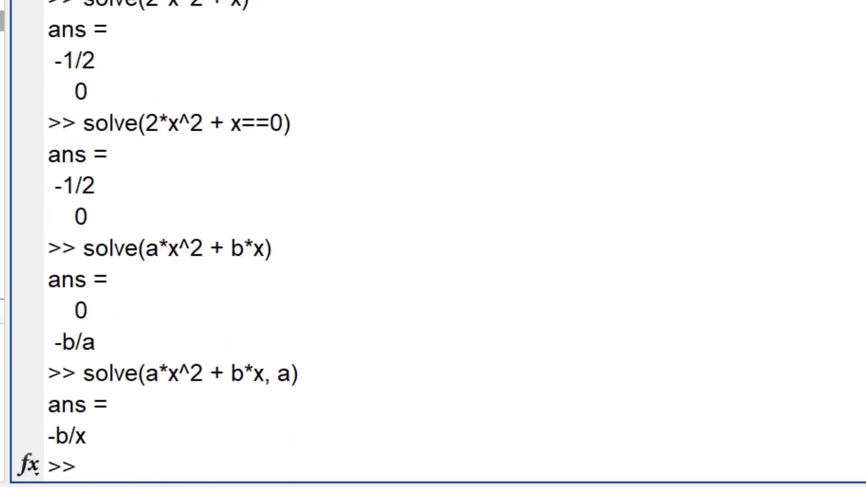
key(Up)
key(Left)
key(BackSpace)
text(b)
key(Return)
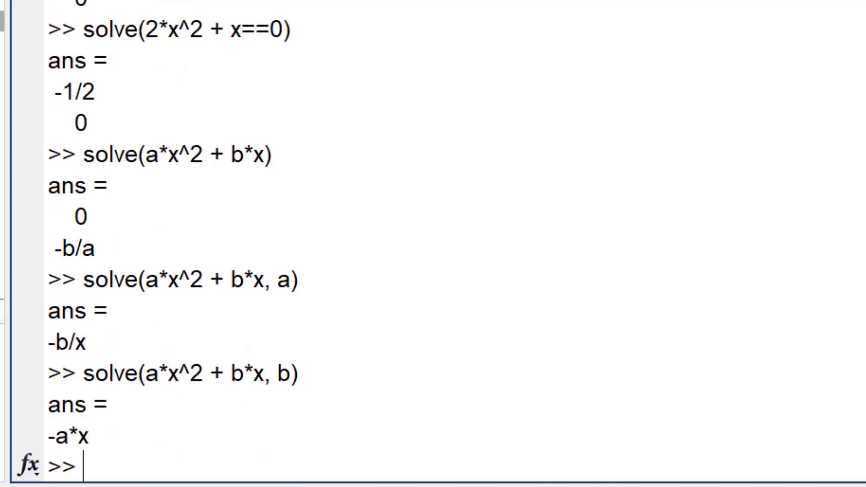
Declare x, y, z symbolic, solve the three-equation system into sol, and show sol.x
text(syms x )
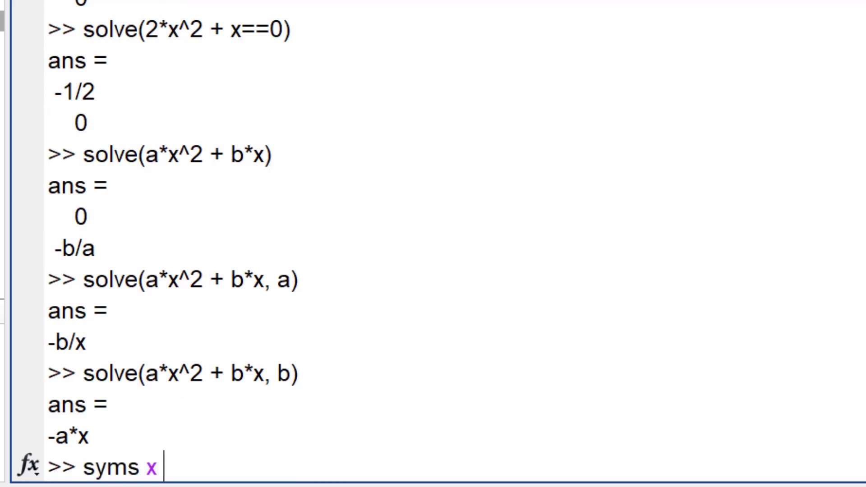
text(y z)
key(Return)
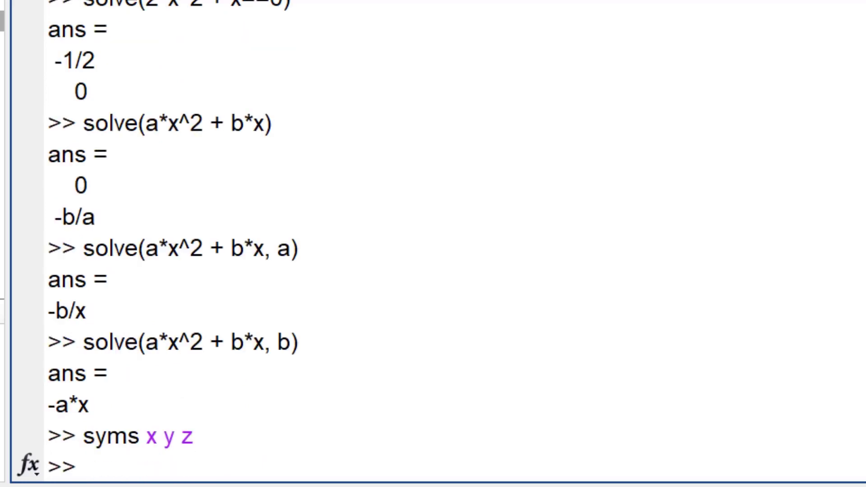
text(sol  =solve(4*x-2*y+z==7, x+y+5*z==10, -2*x+3*y-z==2))
key(Return)
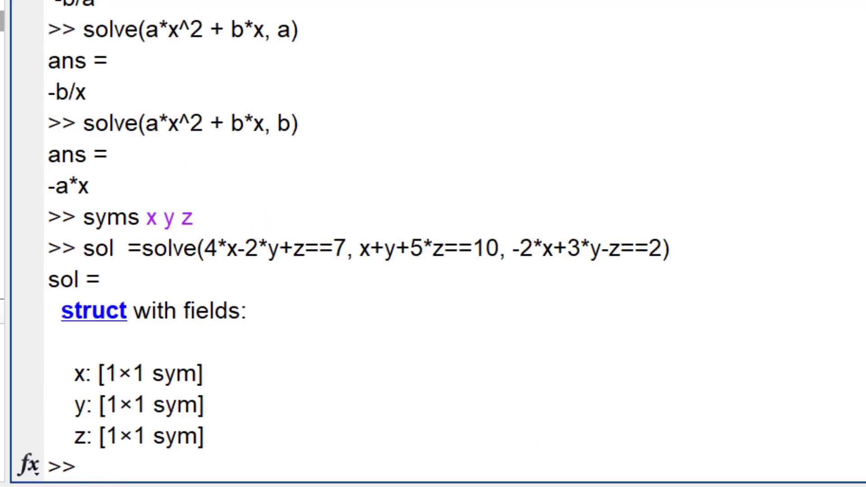
text(sol)
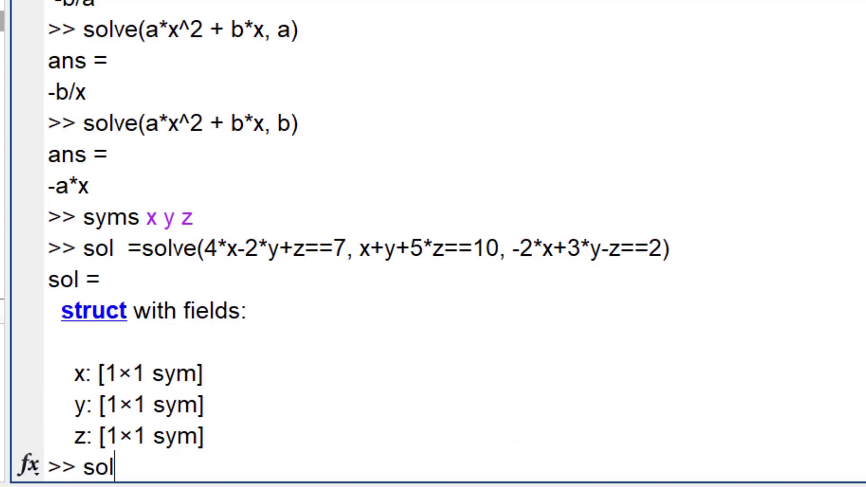
text(.x)
key(Return)
Solve the system into [x, y, z] (124/41, 121/41, 33/41) and convert x to 3.0244
key(Up)
key(Up)
key(Left)
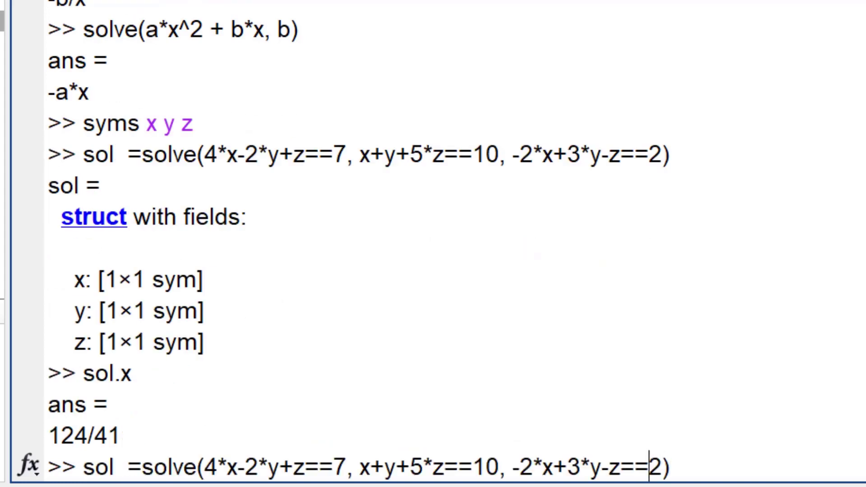
key(Left)
key(Left)
key(Left)
key(Home)
key(shift+Left)
key(shift+Left)
key(Right)
key(Right)
key(Right)
key(Right)
key(BackSpace)
key(BackSpace)
key(BackSpace)
text([)
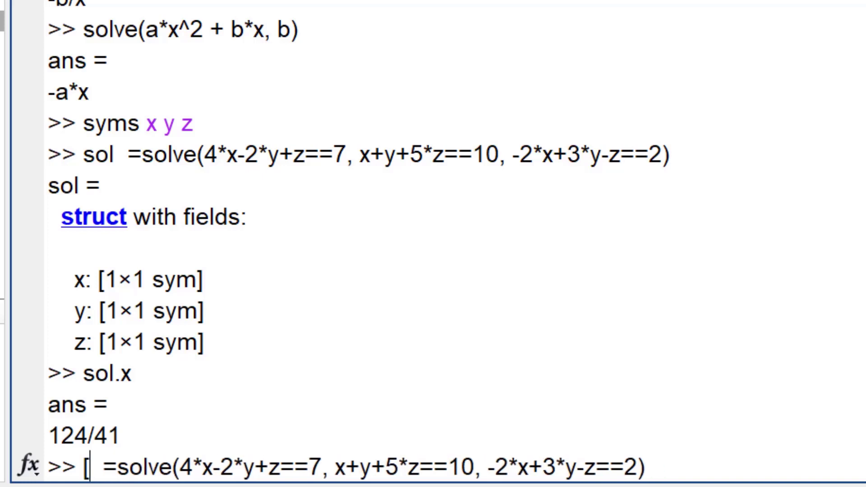
text(x, y, z])
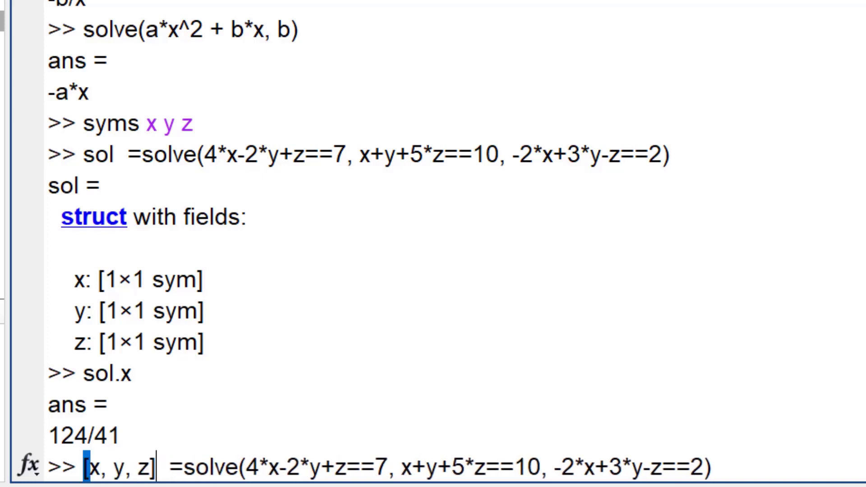
key(Return)
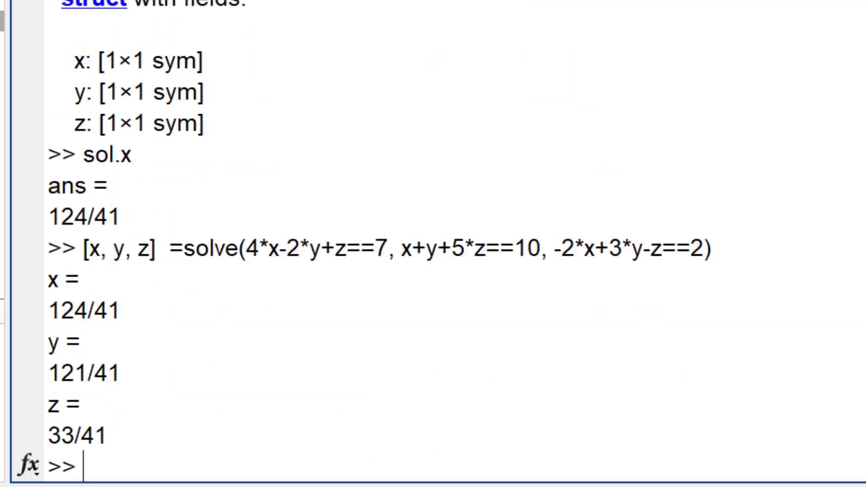
text(x = do)
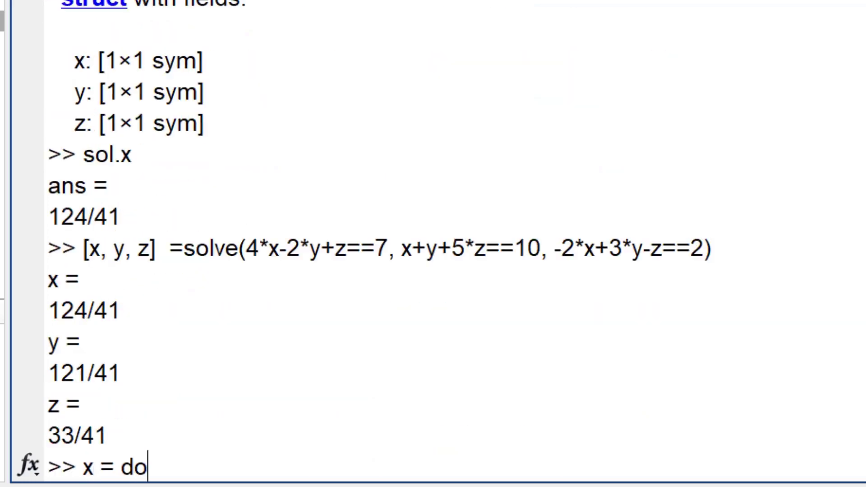
text(uble(x))
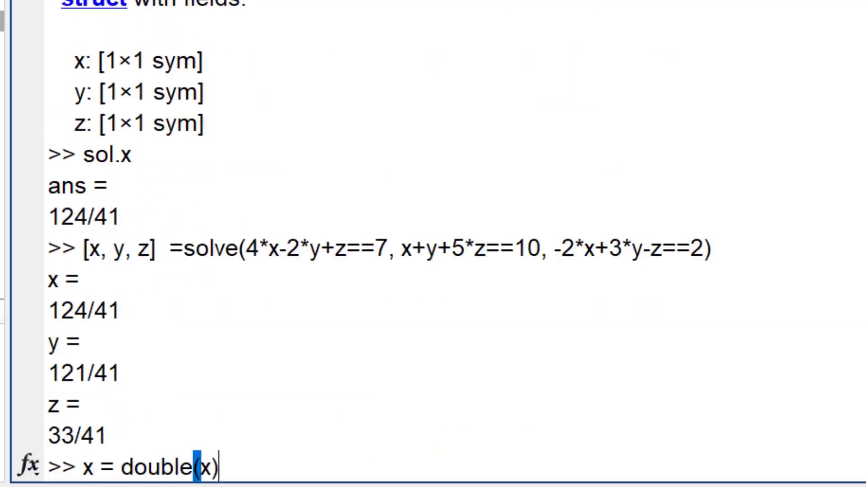
key(Return)
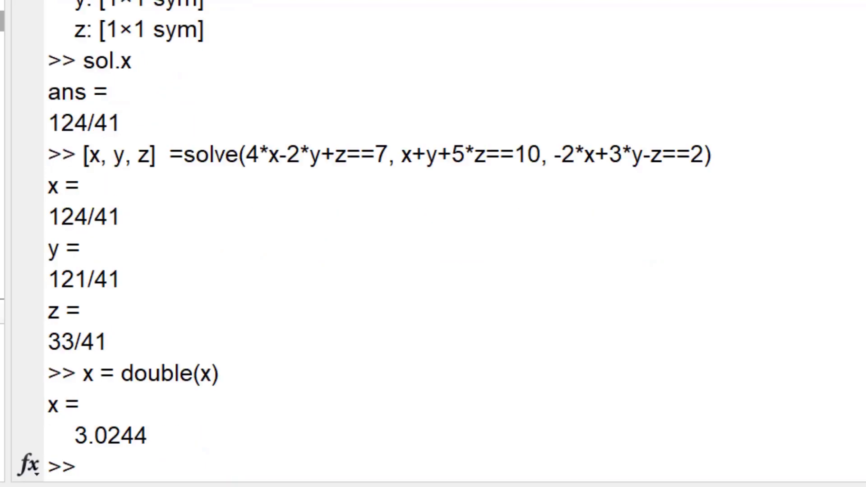
Declare symbolic x and differentiate tan(x), giving tan(x)^2+1
text(syms x)
key(Return)
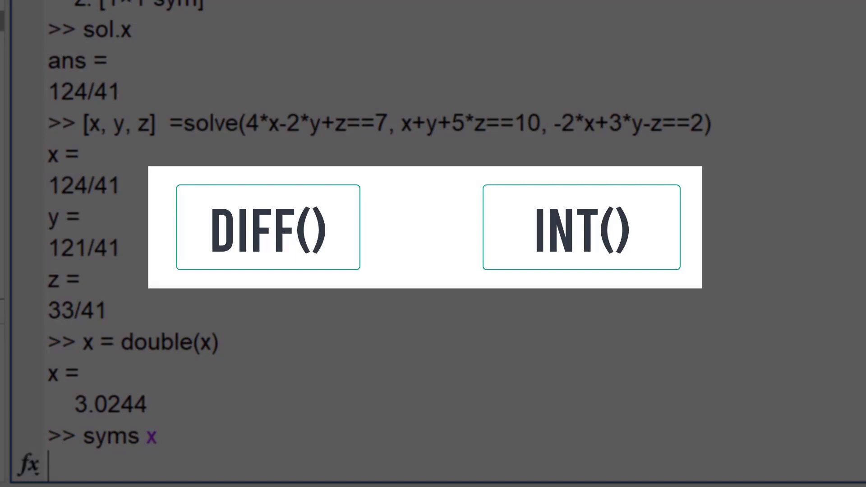
text(diff)
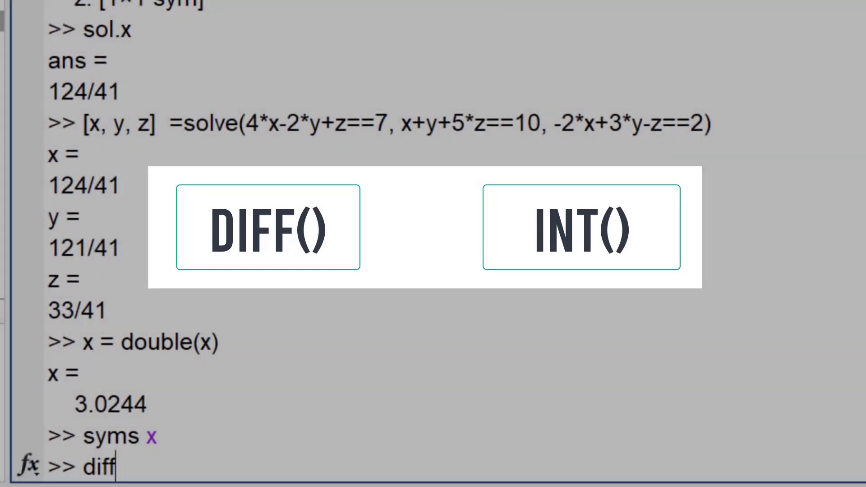
text((tan(x)))
key(Return)
Declare symbolic y and differentiate y^2*cos(3*x) with respect to x, giving -3*y^2*sin(3*x)
text(sy)
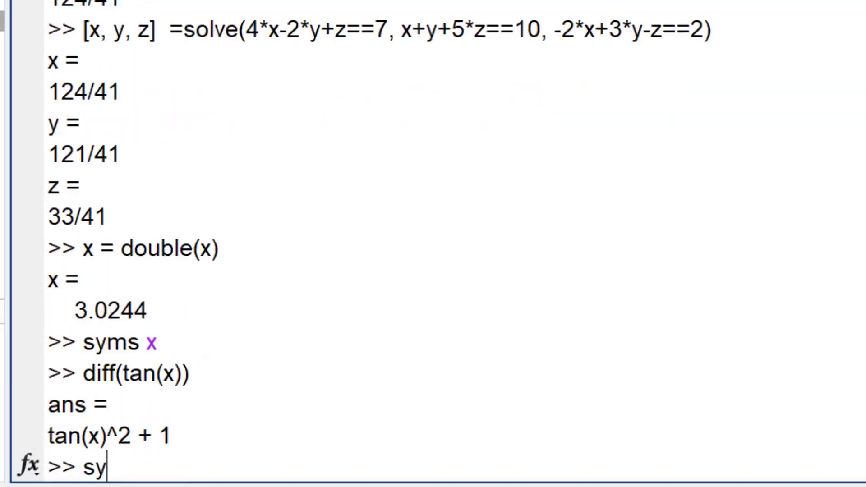
text(ms y)
key(Return)
text(di)
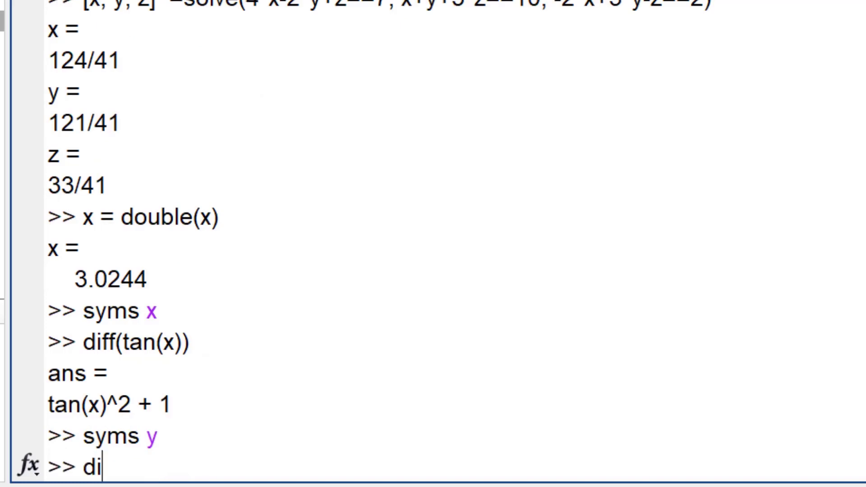
text(ff(y^2)
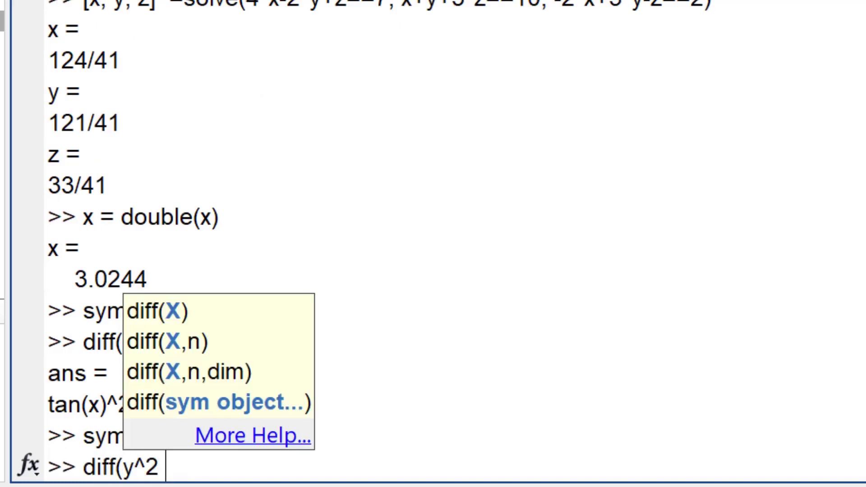
text( * cos(3*x)))
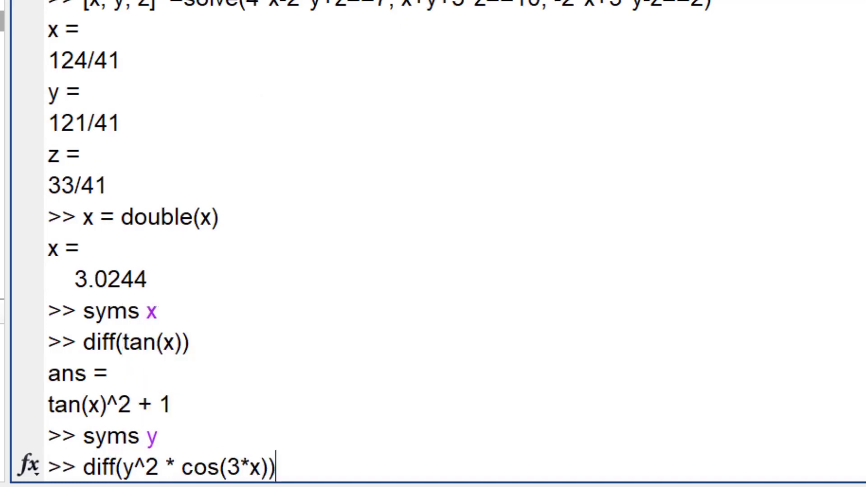
key(Return)
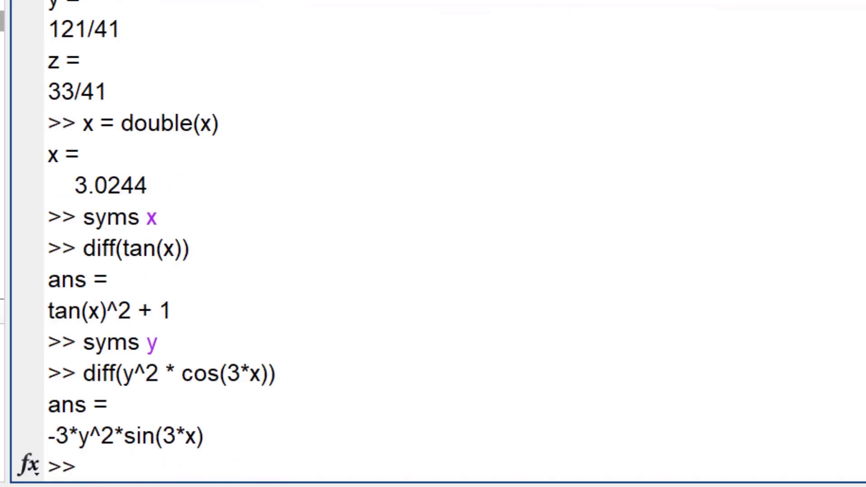
Differentiate y^2*cos(3*x) with respect to y, giving 2*y*cos(3*x)
key(Up)
key(Left)
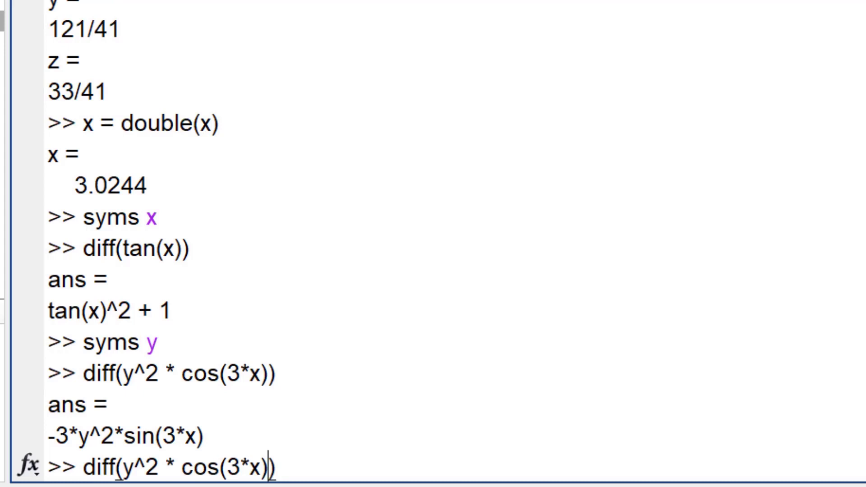
text(, 'y')
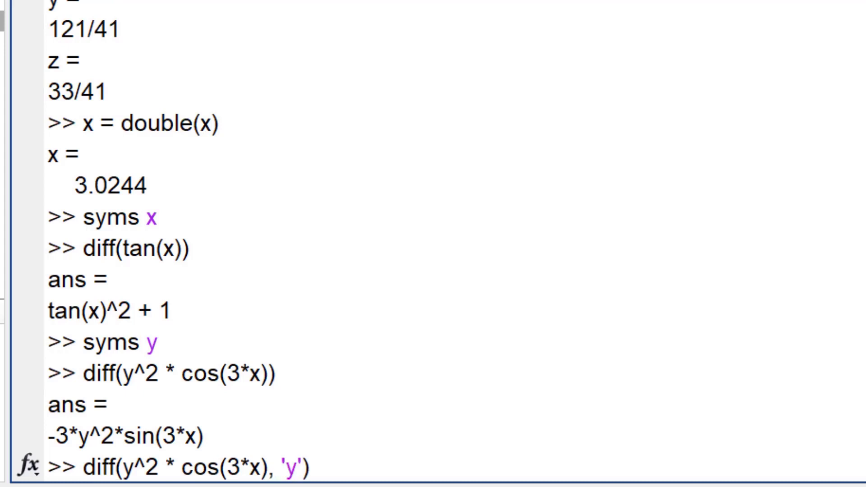
key(Return)
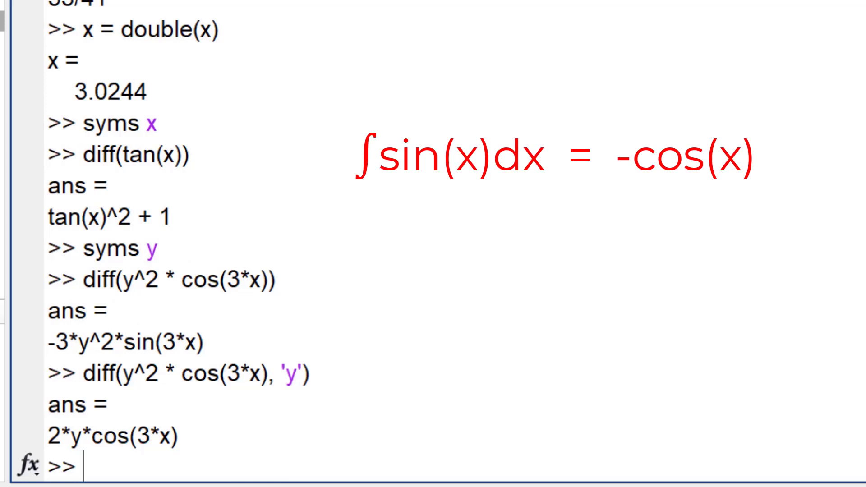
Integrate sin(x) to -cos(x) and 3*x^2-1 to x^3-x
text(int()
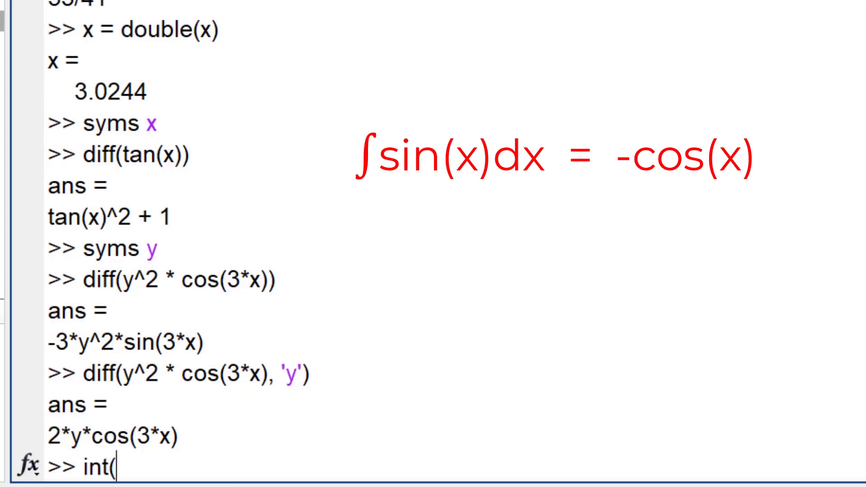
text(sin(x)))
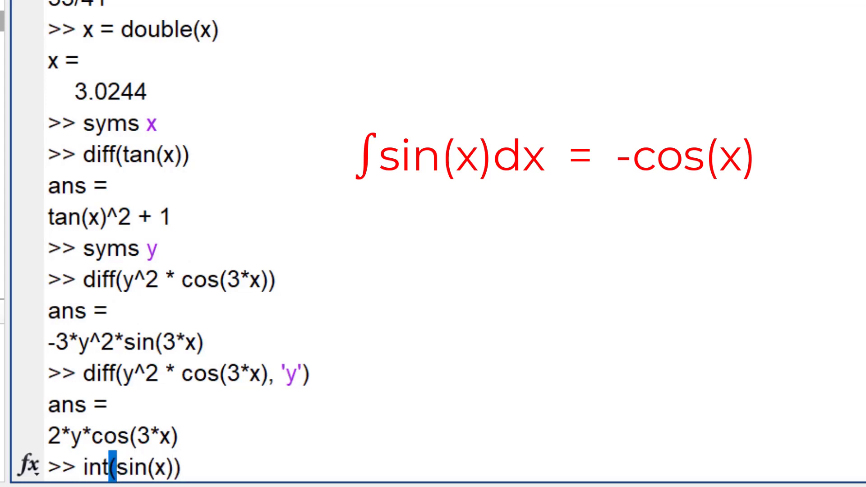
key(Return)
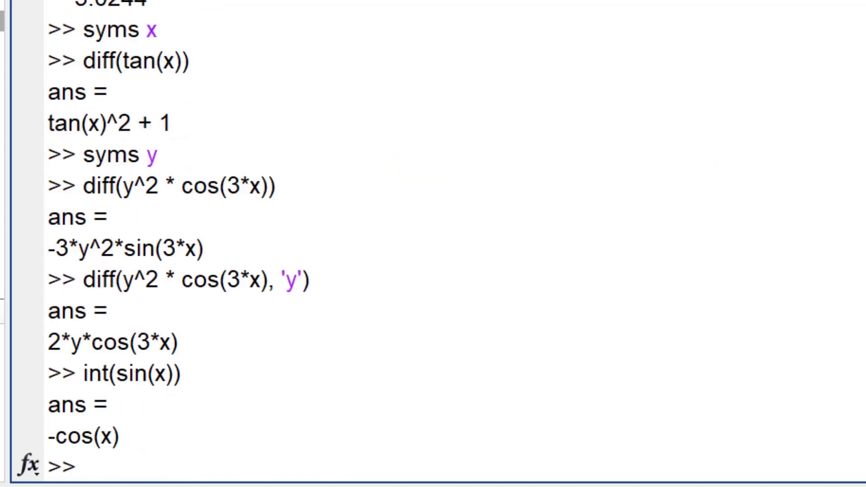
text(int(3 * x^2 -1)
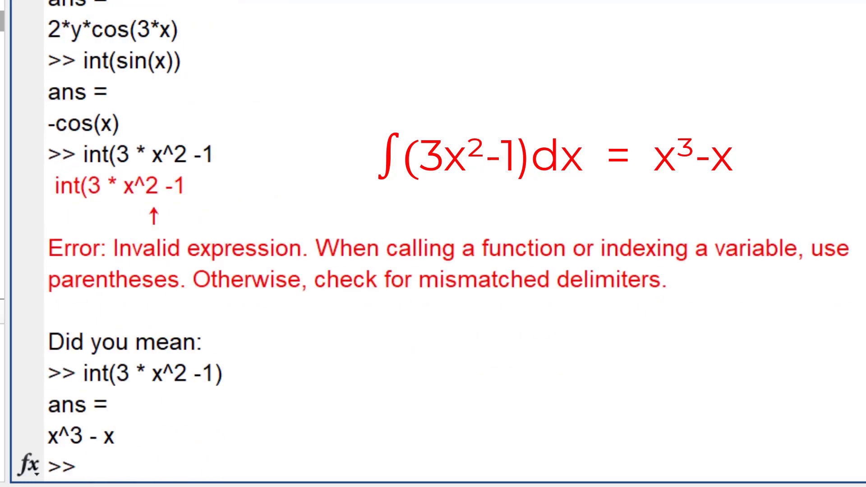
Integrate 3*x^2-1 from 0 to 4, giving 60
key(Up)
key(Left)
text(, 0)
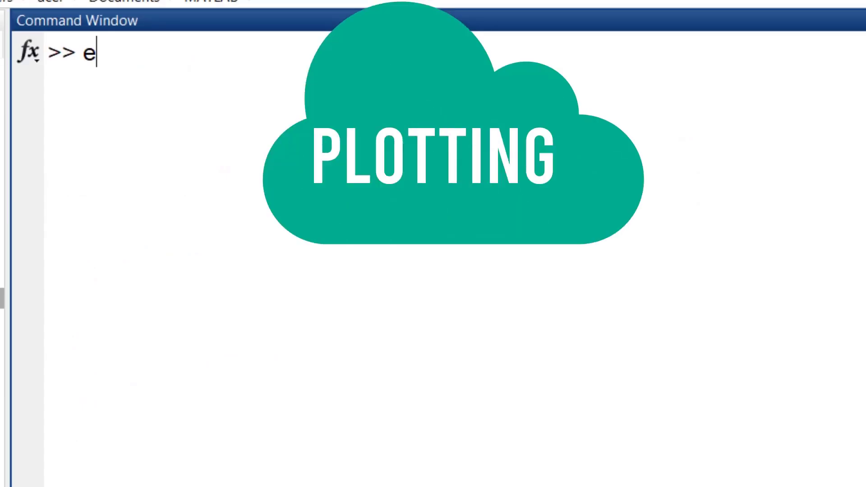
Display expr2 = x^3+3*x^2-2 and plot it with ezplot
text(xpr)
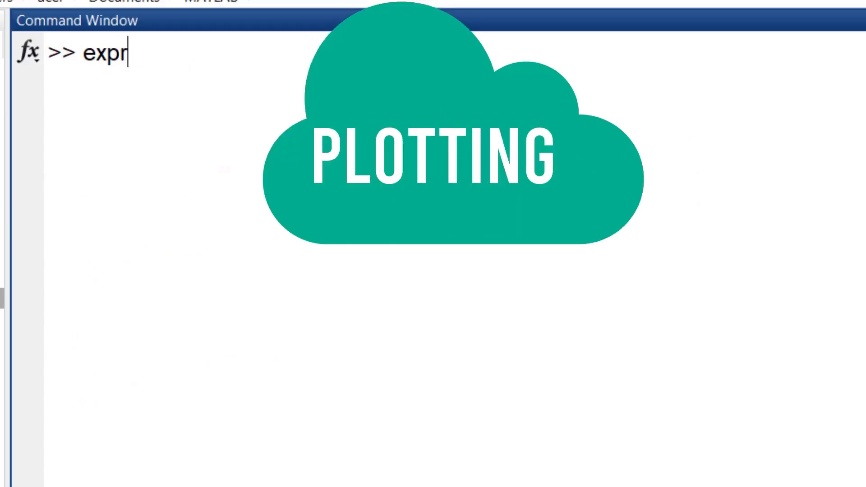
text(2)
key(Return)
text(ezplot(expr)
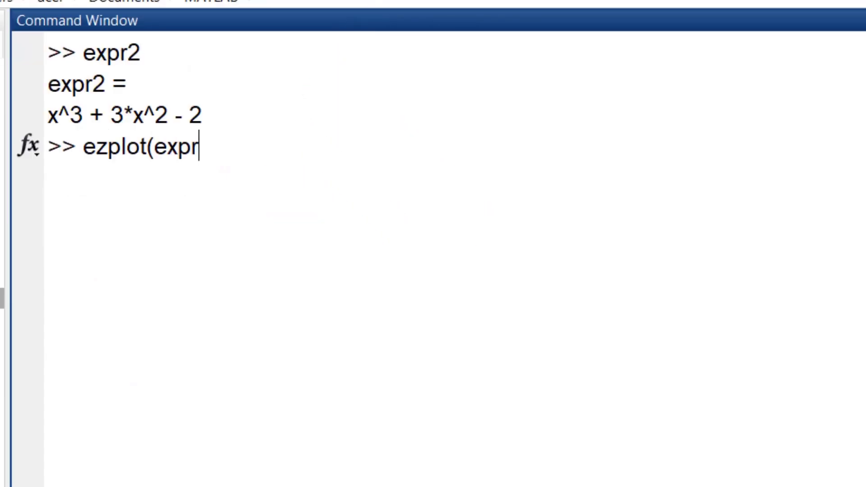
text(2))
key(Return)
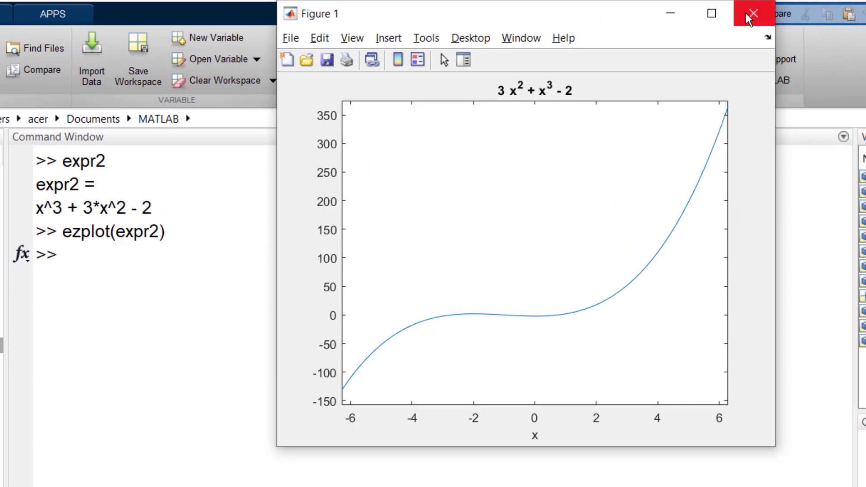
click(754, 12)
Plot expr2 with fplot over the default range, then over x from -10 to 10
text(fplot(expr2))
key(Return)
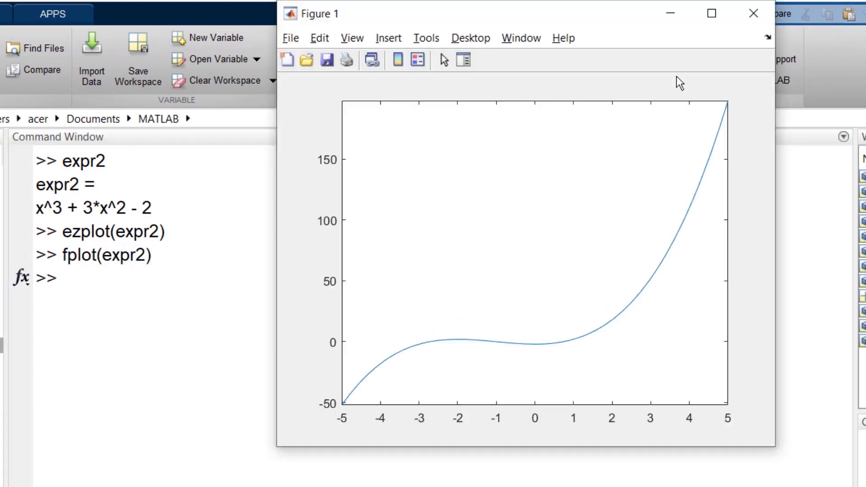
click(748, 11)
text(fplot(expr2, [-10, 10])
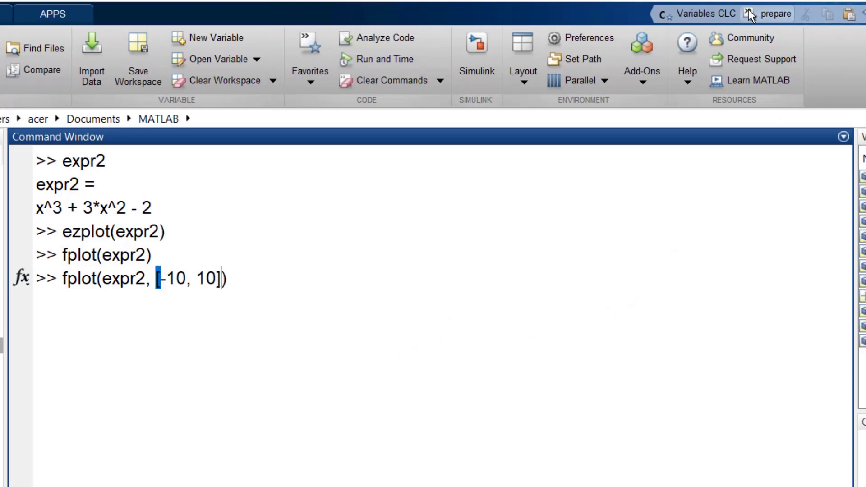
key(Return)
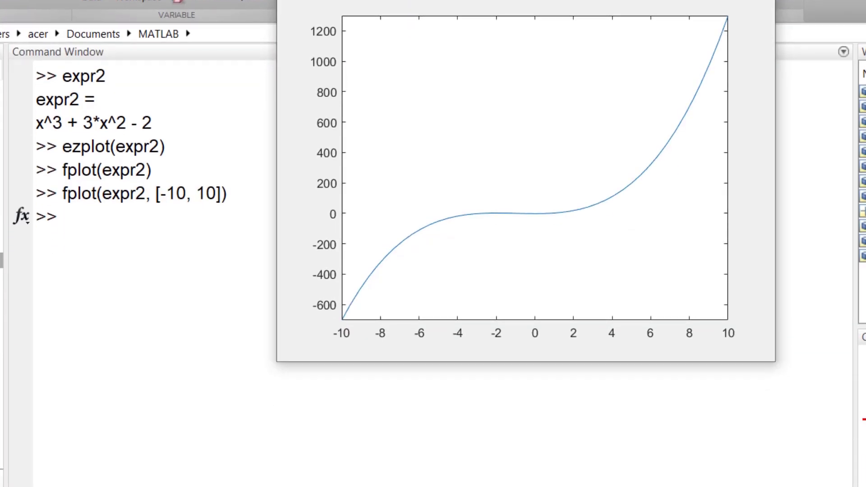
Compute f = int(log(x)*sqrt(x)), giving (2*x^(3/2)*(log(x)-2/3))/3, and display it with pretty(f)
text(f = i)
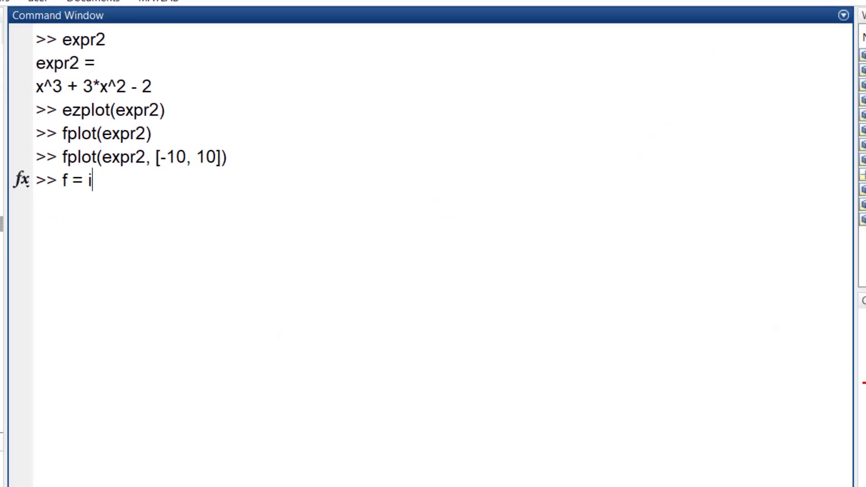
text(nt(log()
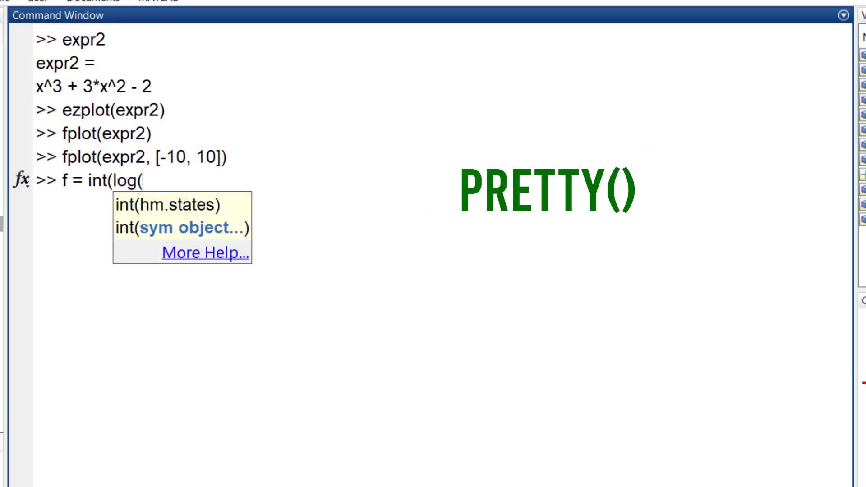
text(x) * sqrt(x)
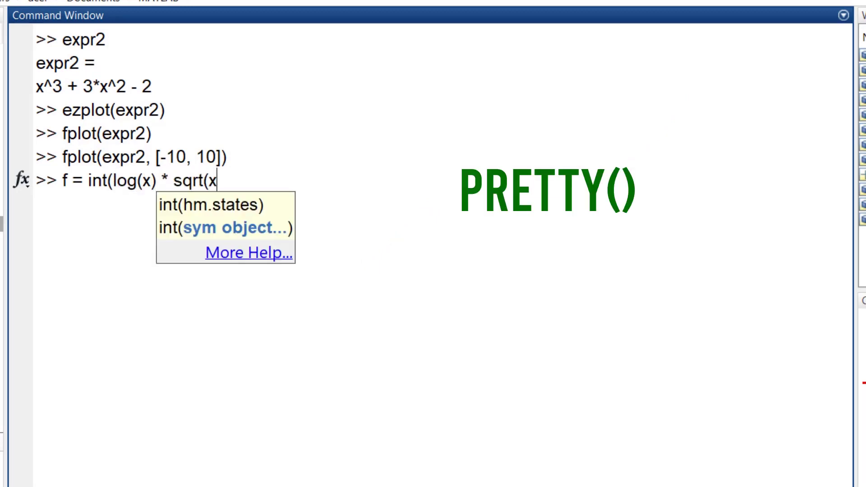
text()))
key(Return)
text(pretty)
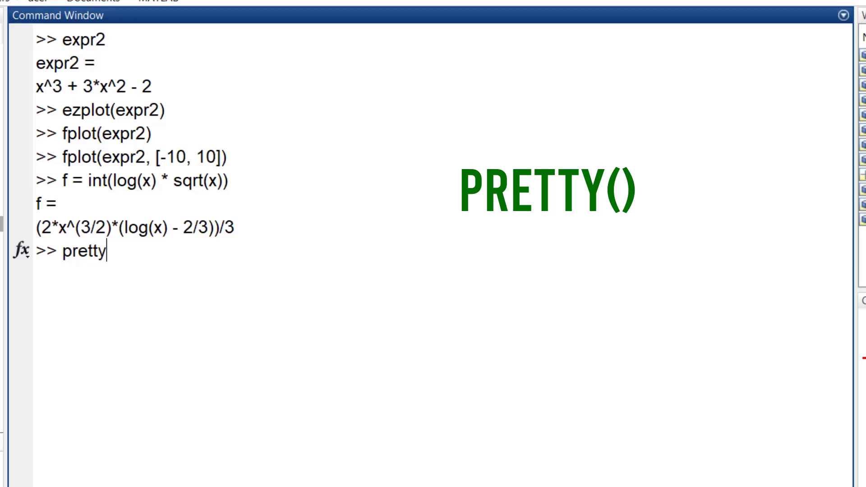
text((f))
key(Return)
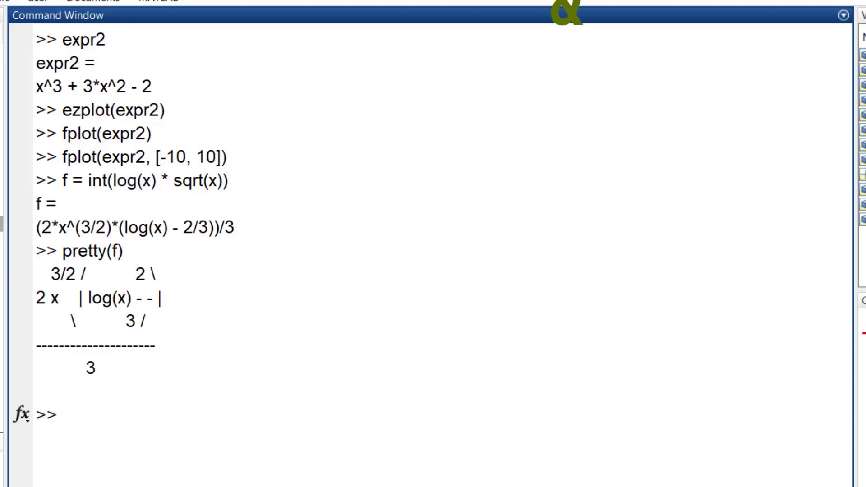